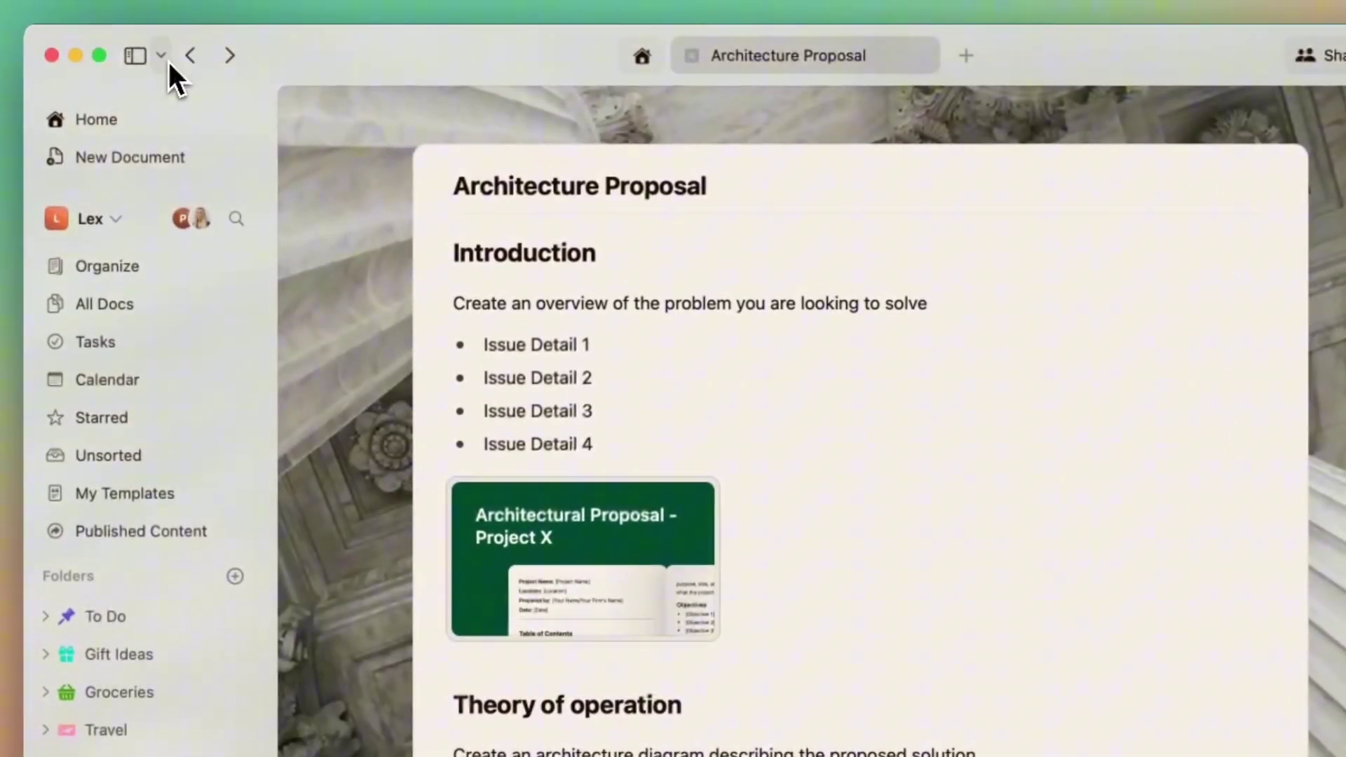
Step: Open the view menu from the chevron beside the sidebar toggle
left_click(159, 52)
Step: Enable Focus Mode and scroll through the Architecture Proposal document
left_click(218, 100)
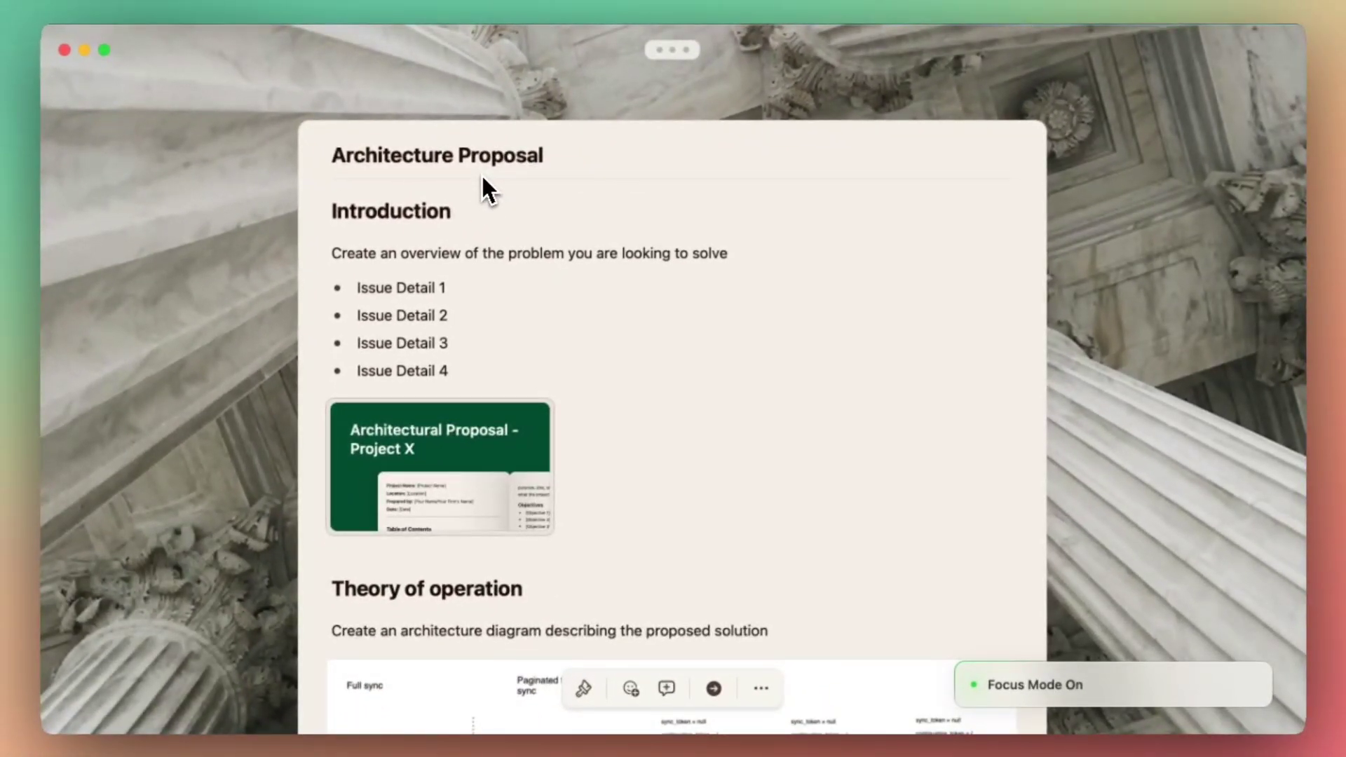
scroll(482, 178, "down", 15)
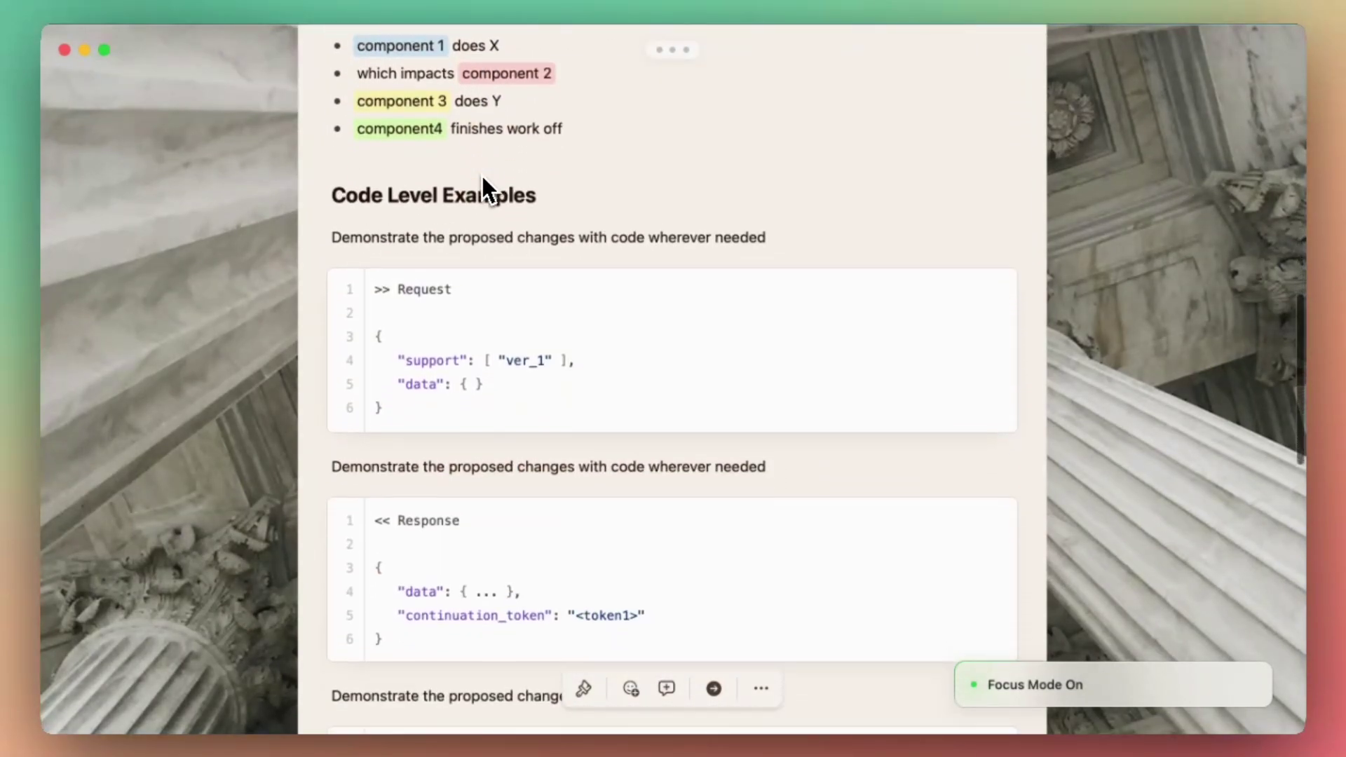
scroll(483, 179, "up", 15)
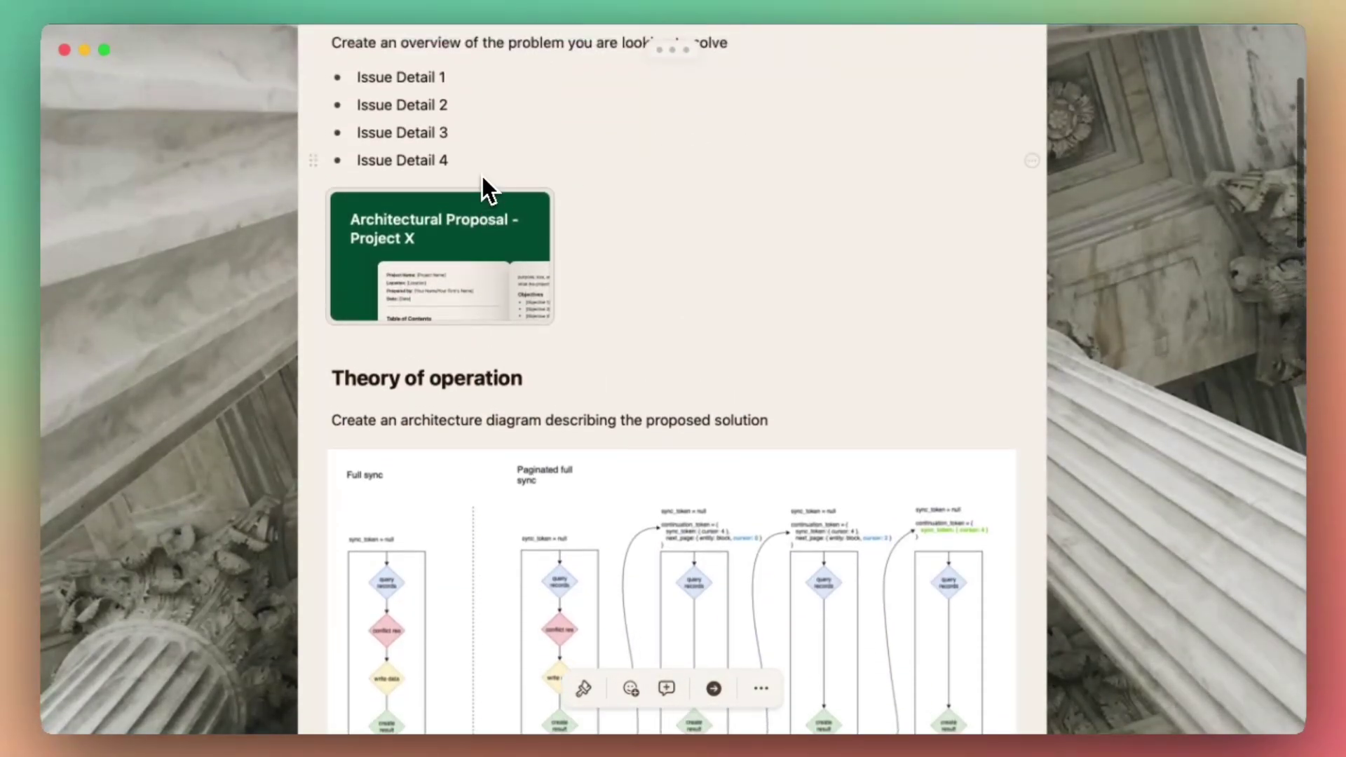
scroll(482, 174, "up", 1)
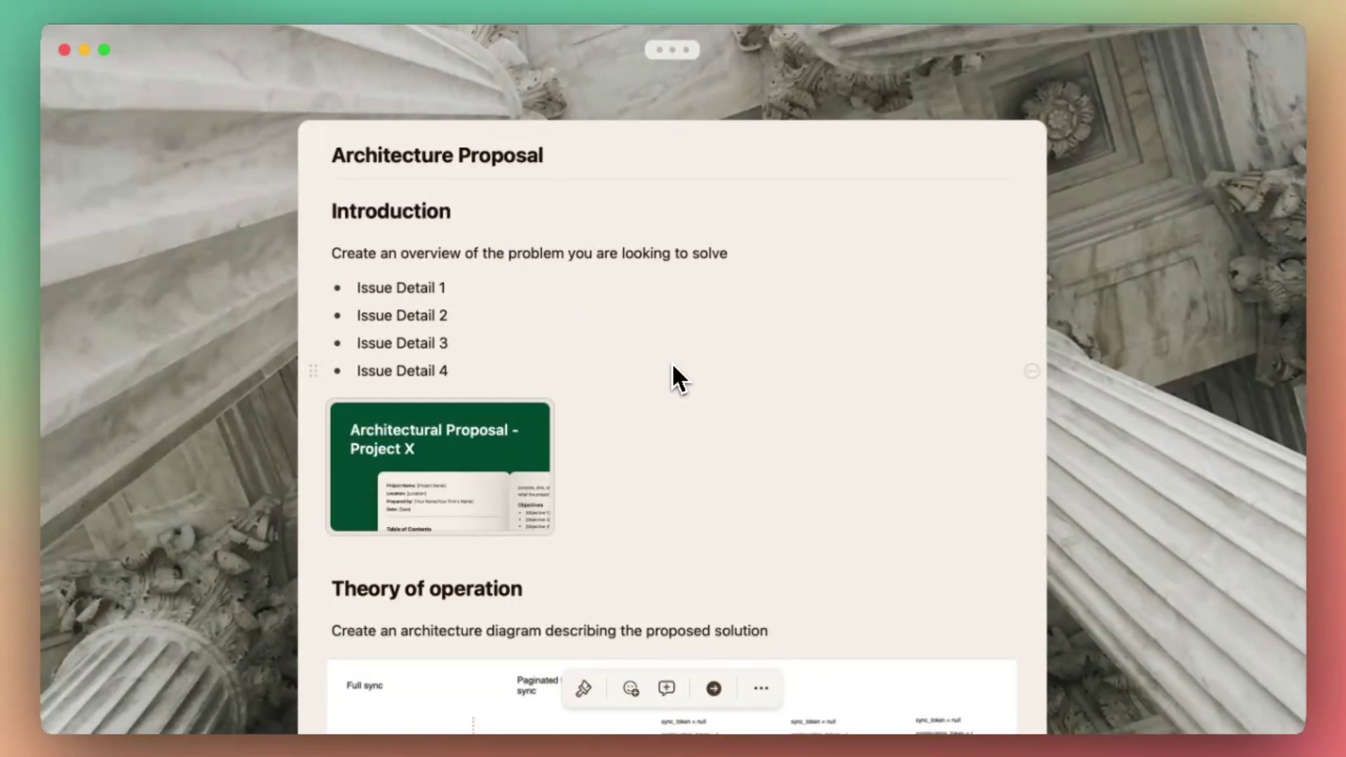
scroll(672, 364, "down", 15)
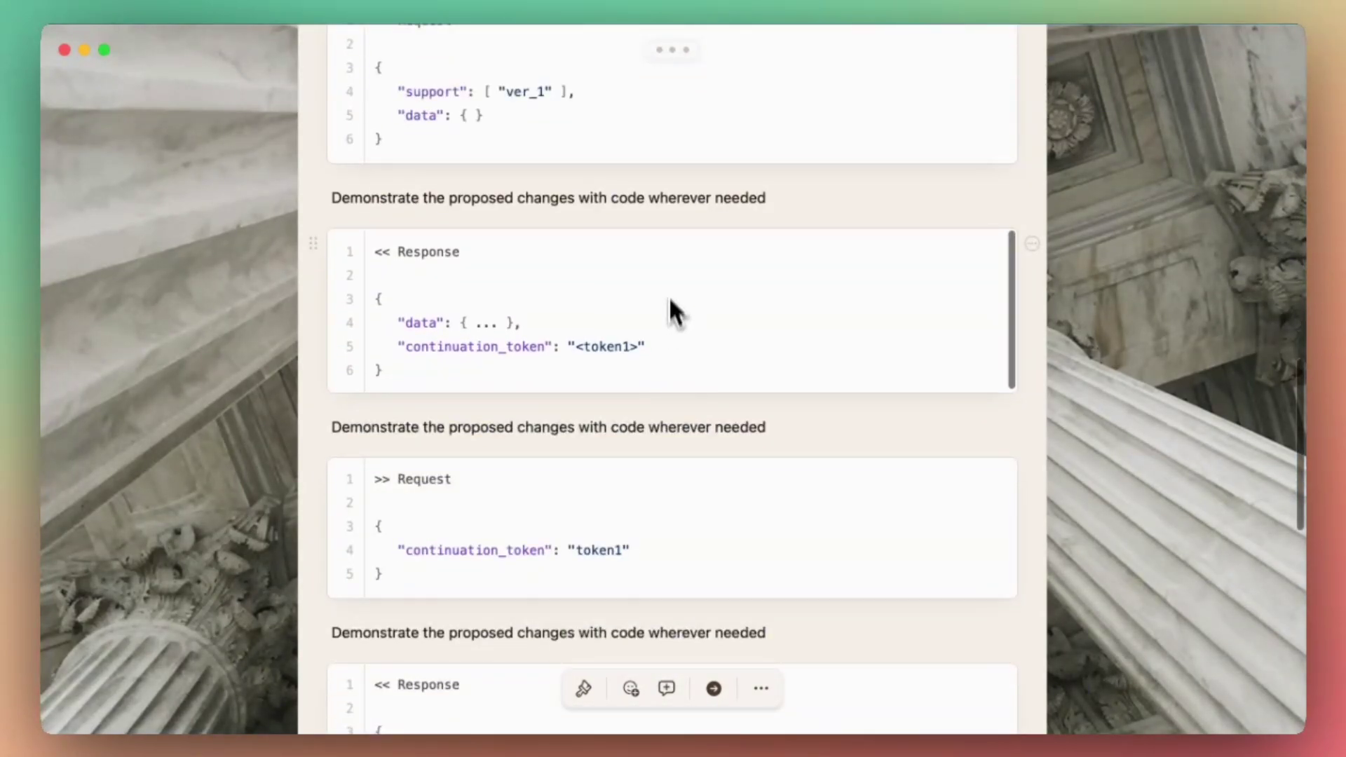
scroll(666, 280, "up", 8)
scroll(666, 238, "up", 8)
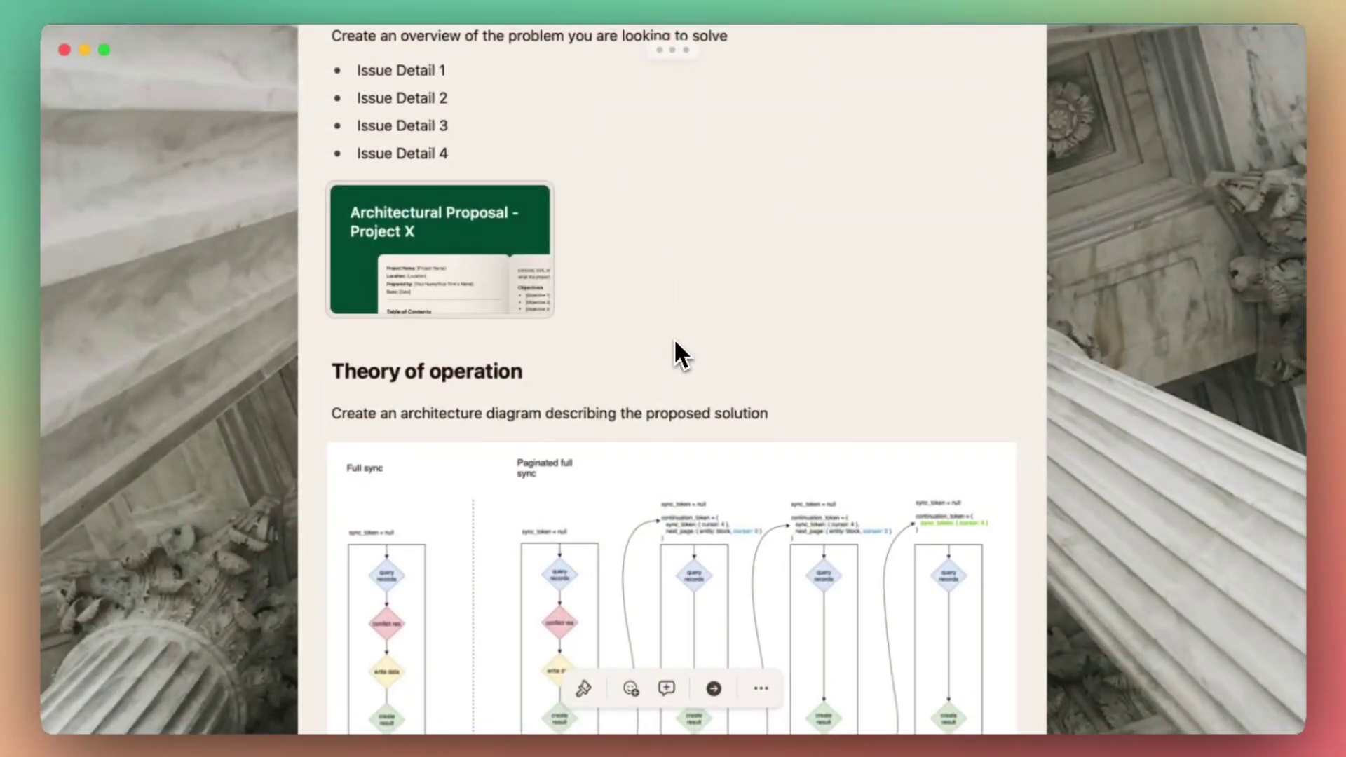
Step: Open the linked Architectural Proposal - Project X page, then return to the Architecture Proposal
left_click(427, 306)
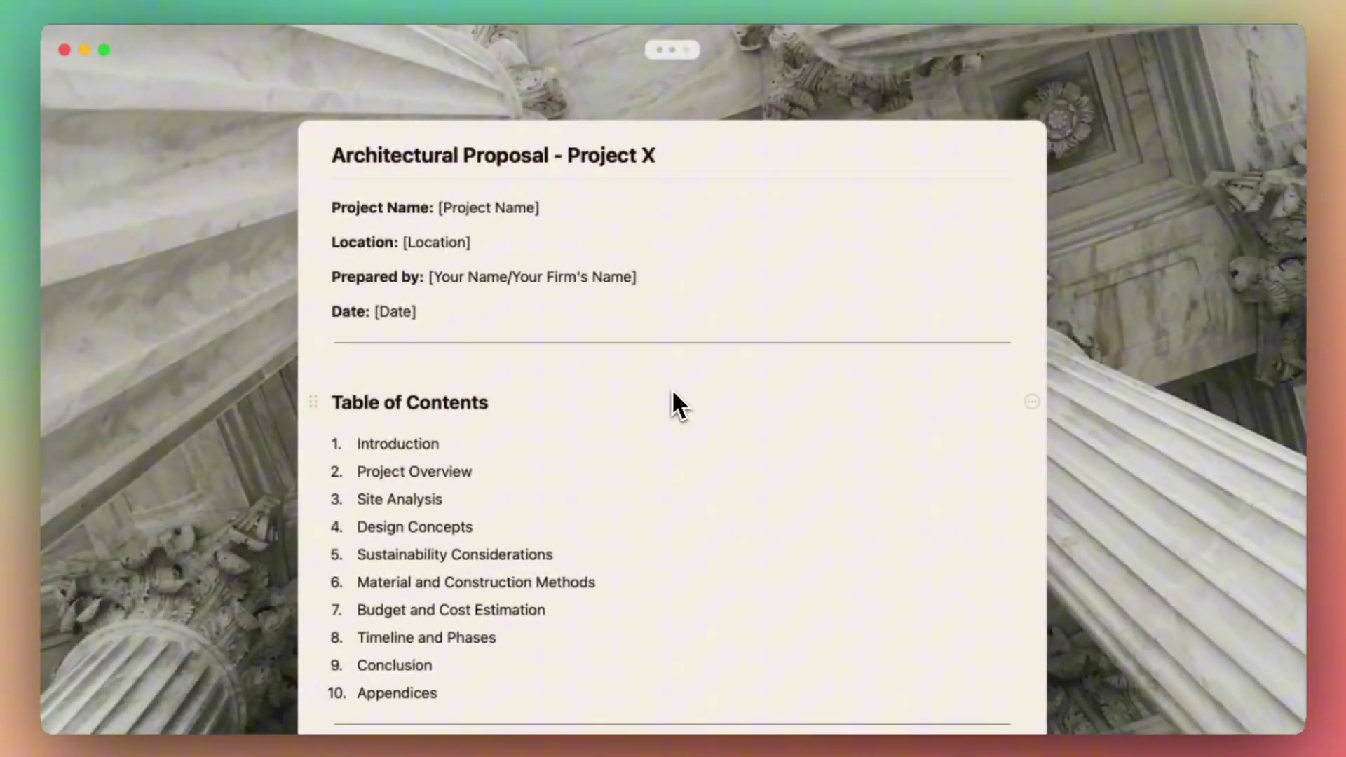
mouse_move(667, 76)
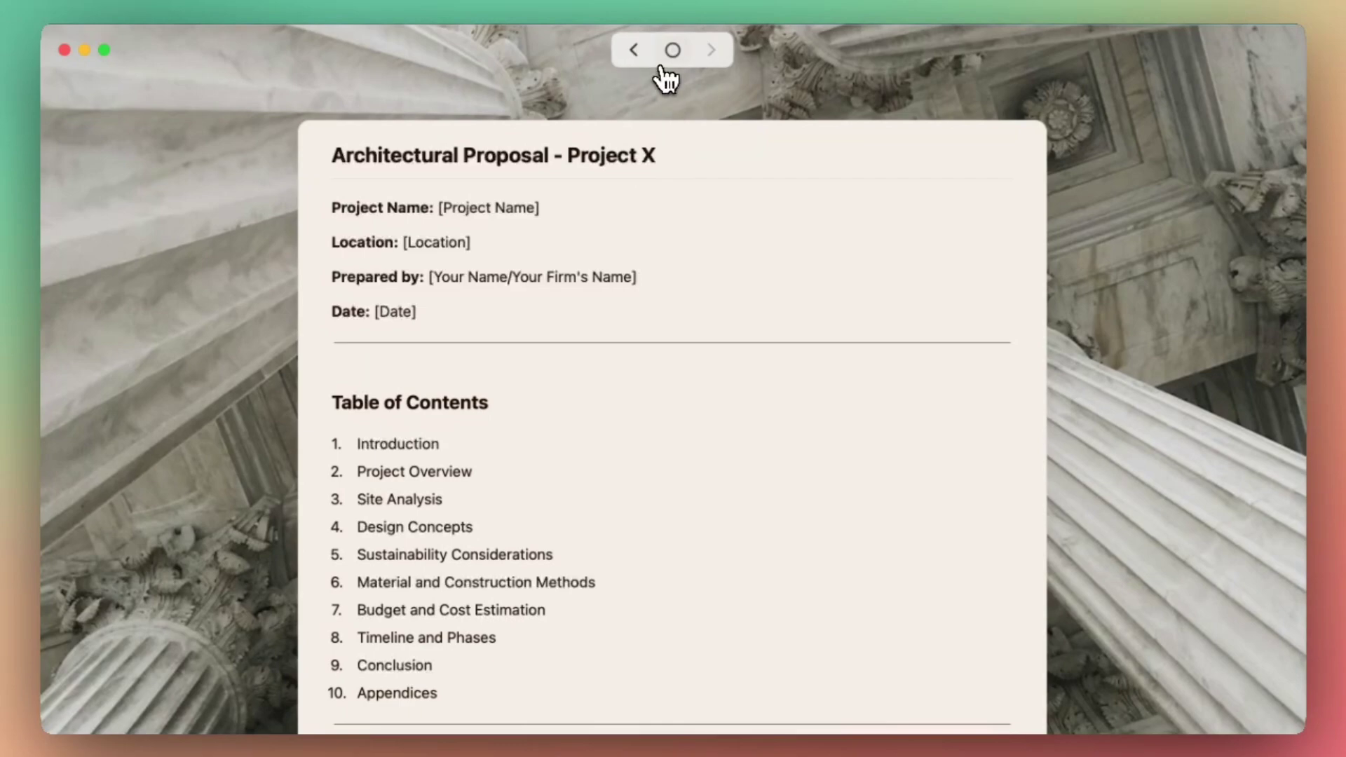
left_click(636, 53)
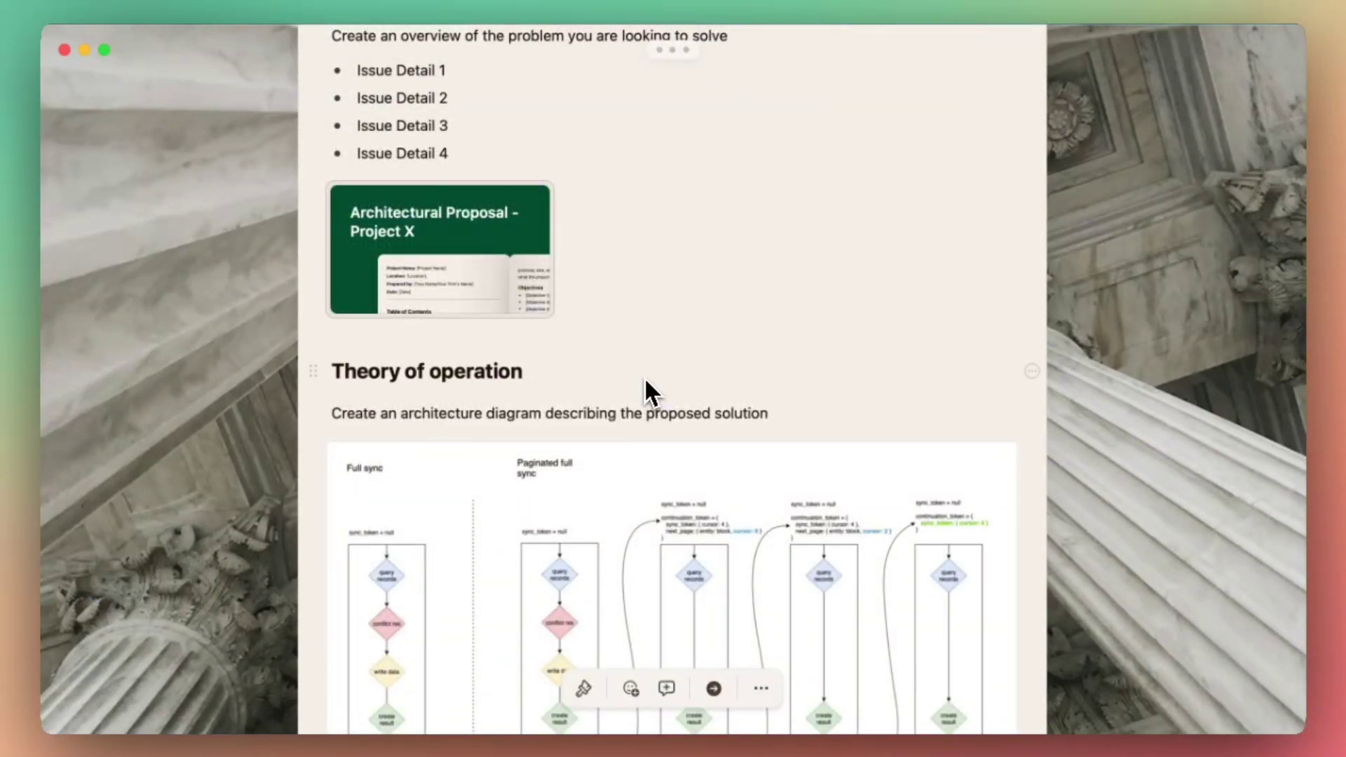
scroll(645, 379, "up", 5)
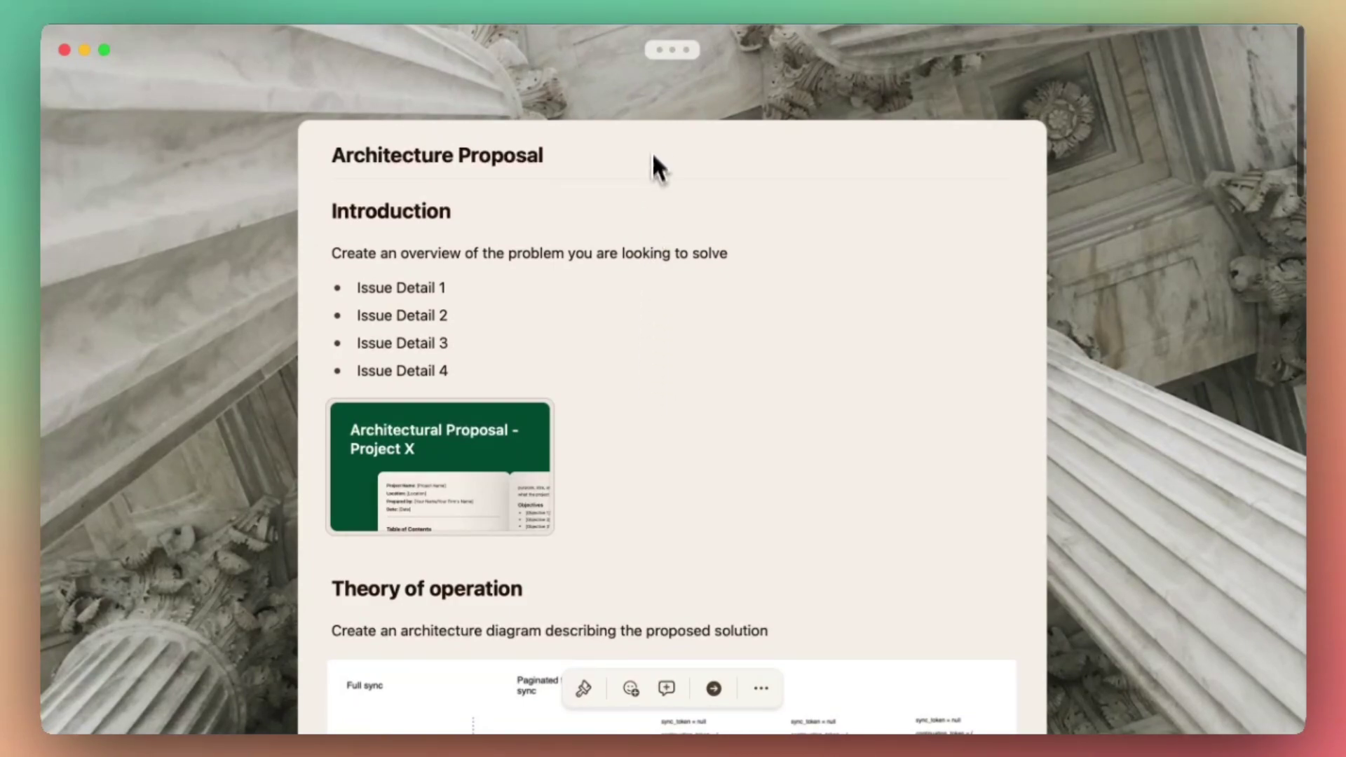
mouse_move(677, 62)
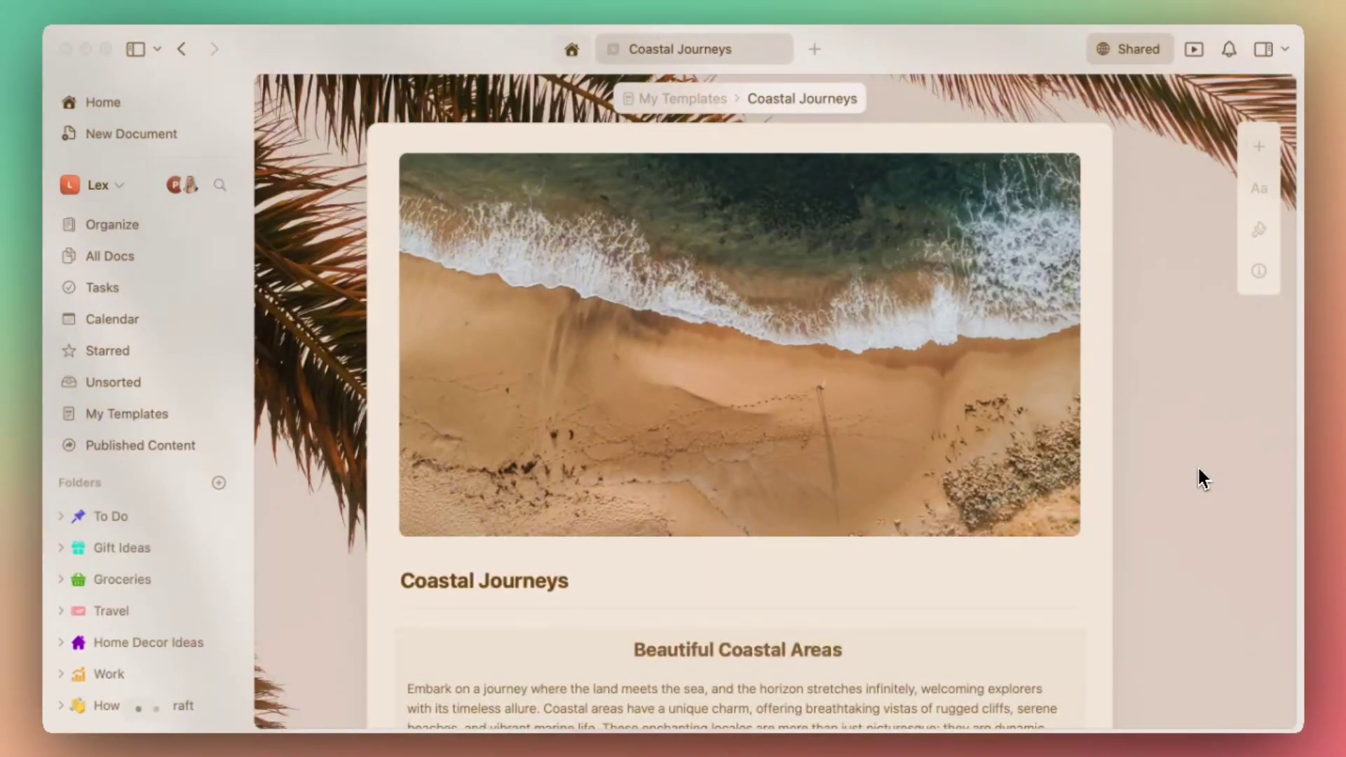
Step: Insert a === card break on the empty line after the Beautiful Coastal Areas intro
mouse_move(1080, 479)
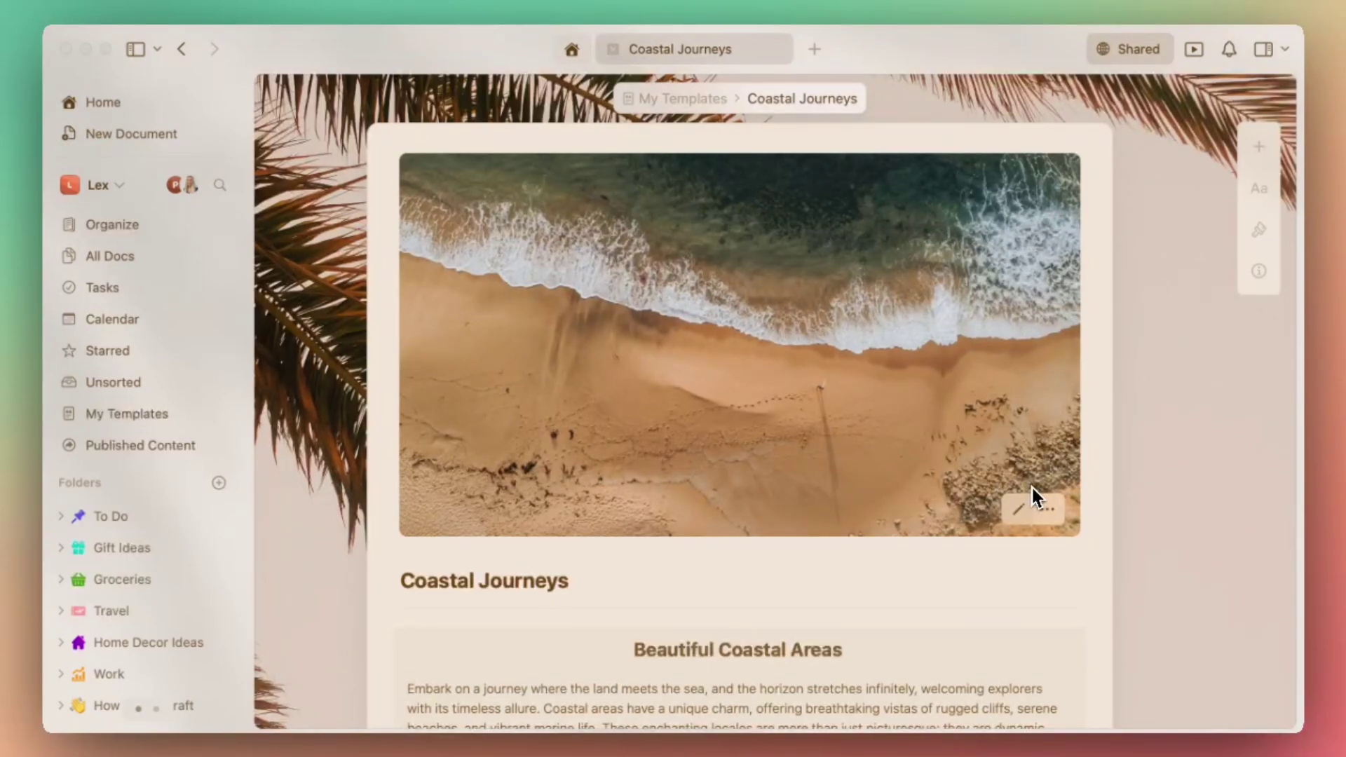
scroll(1032, 491, "down", 3)
scroll(1033, 485, "down", 12)
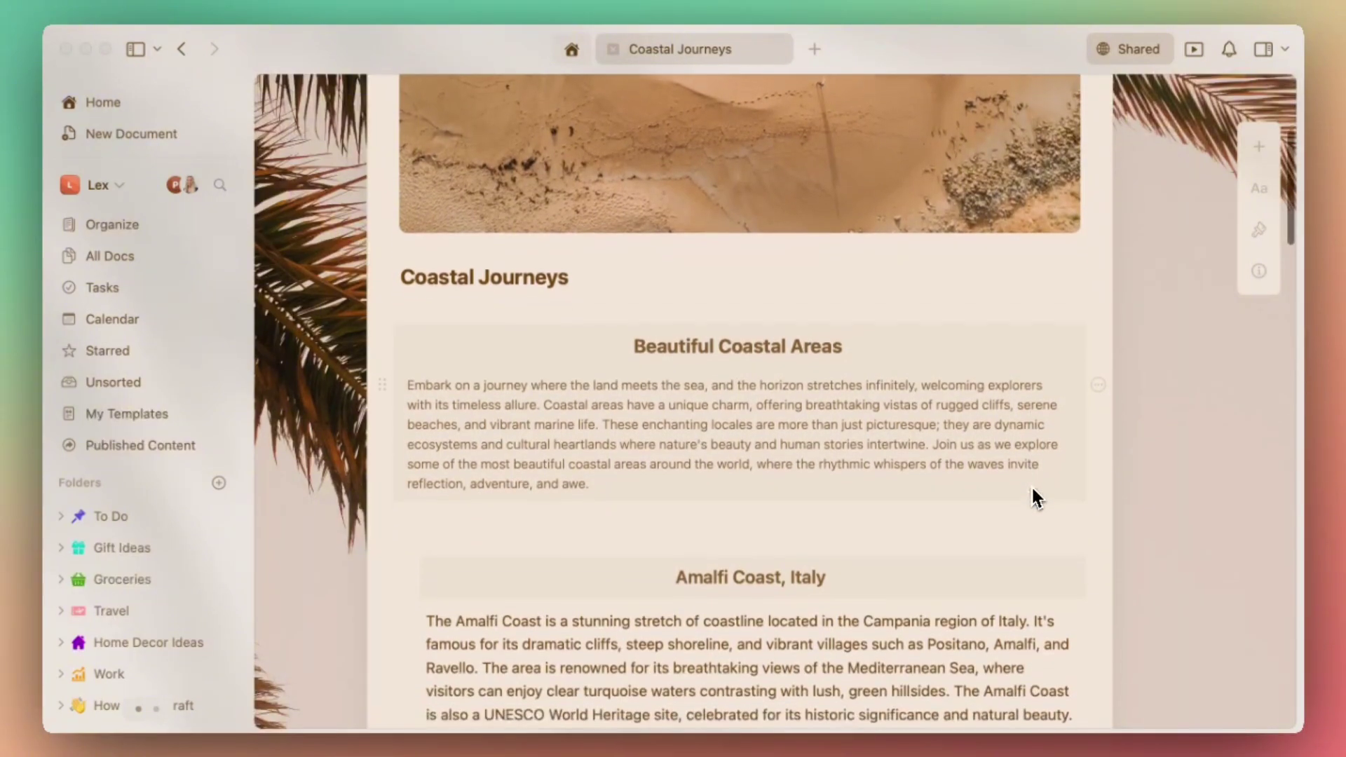
scroll(1033, 487, "down", 5)
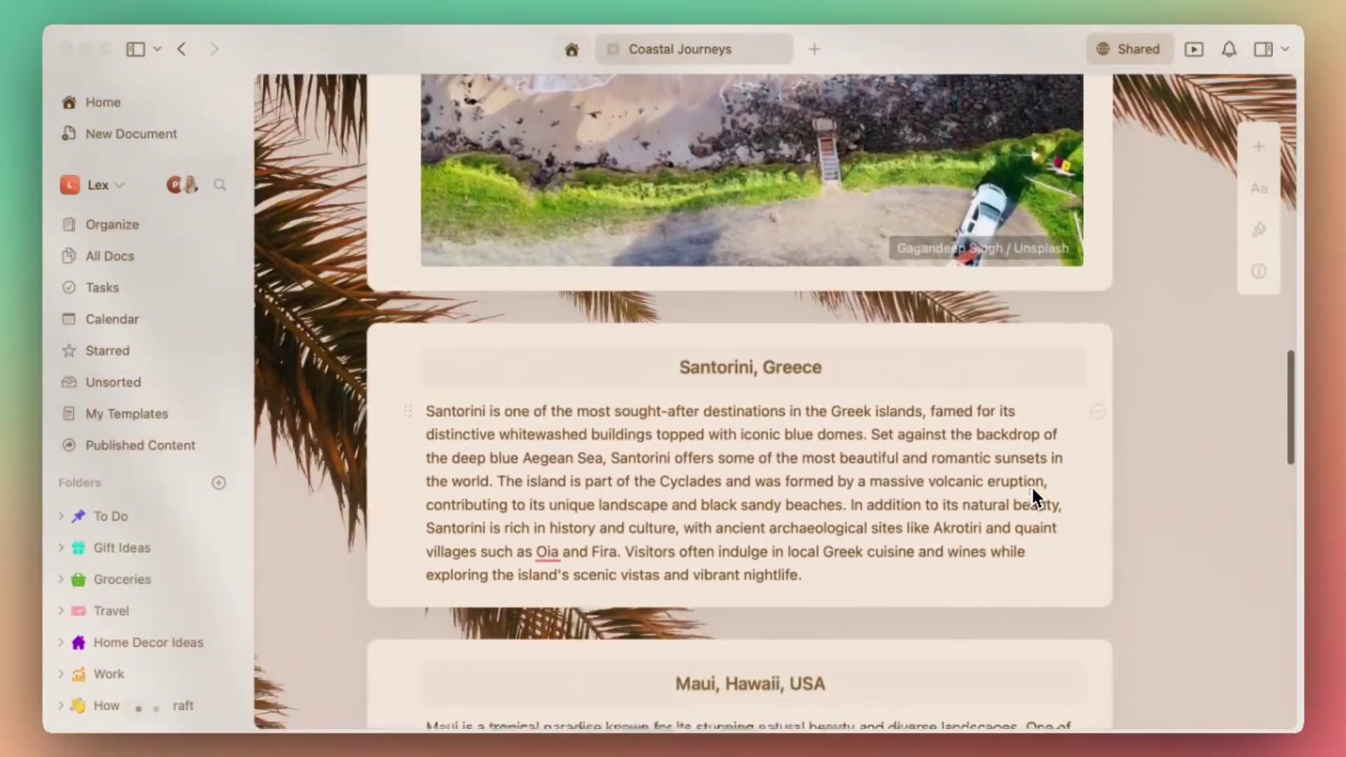
scroll(1032, 485, "up", 9)
scroll(1032, 491, "up", 5)
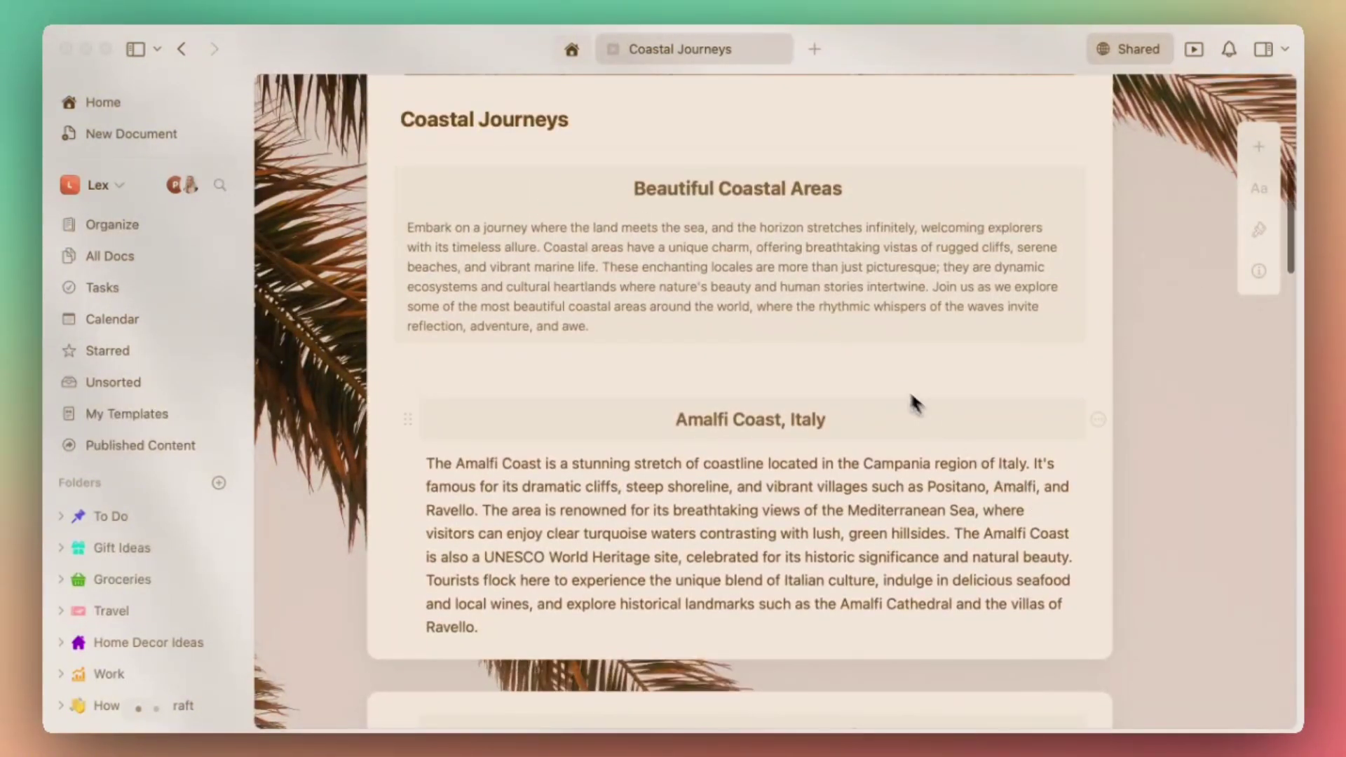
left_click(886, 373)
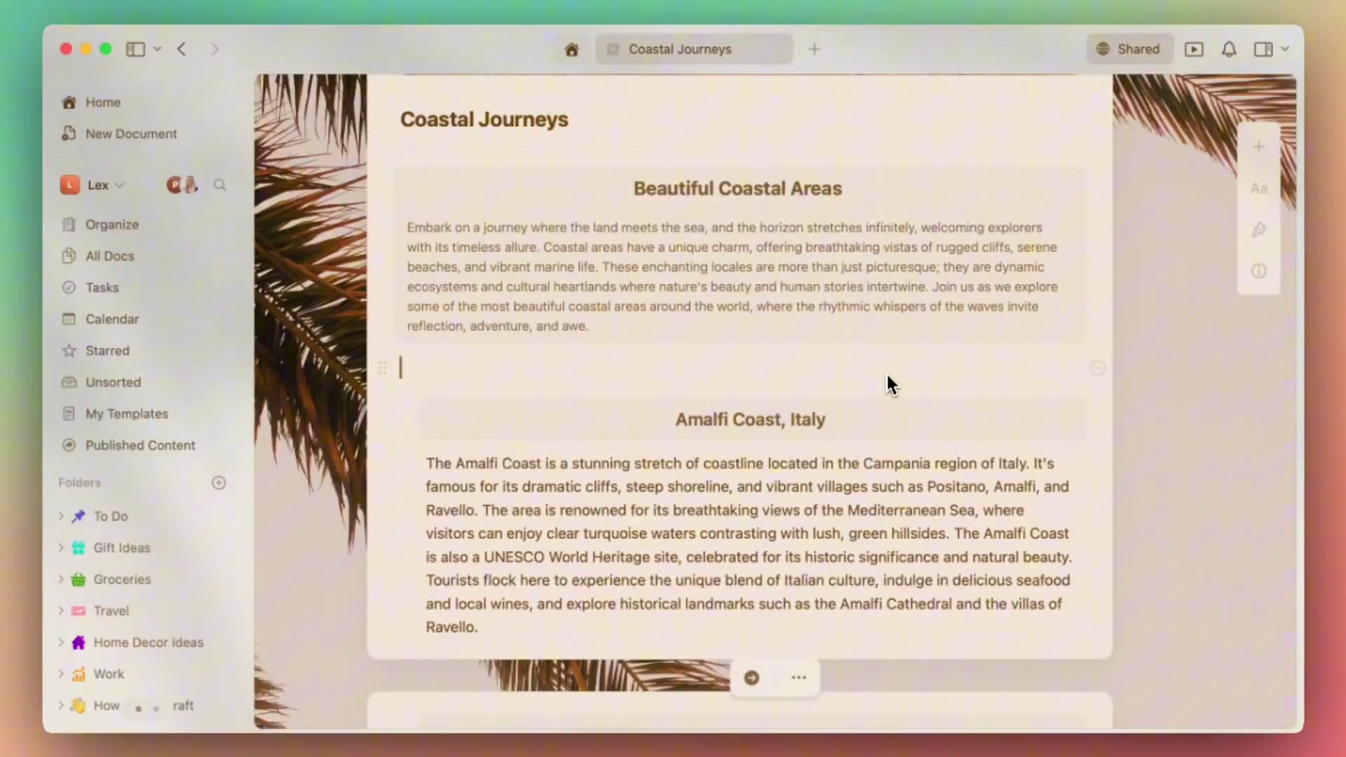
type("===")
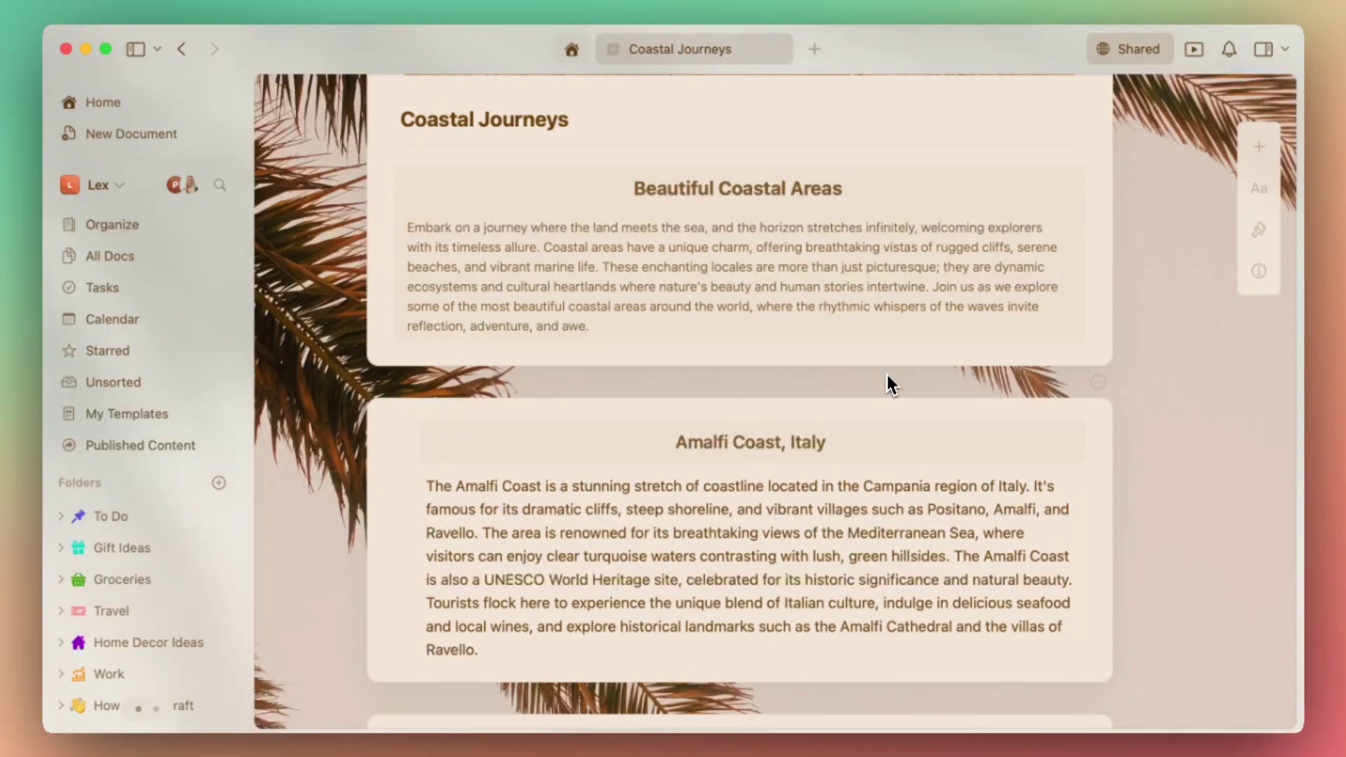
scroll(1177, 260, "up", 5)
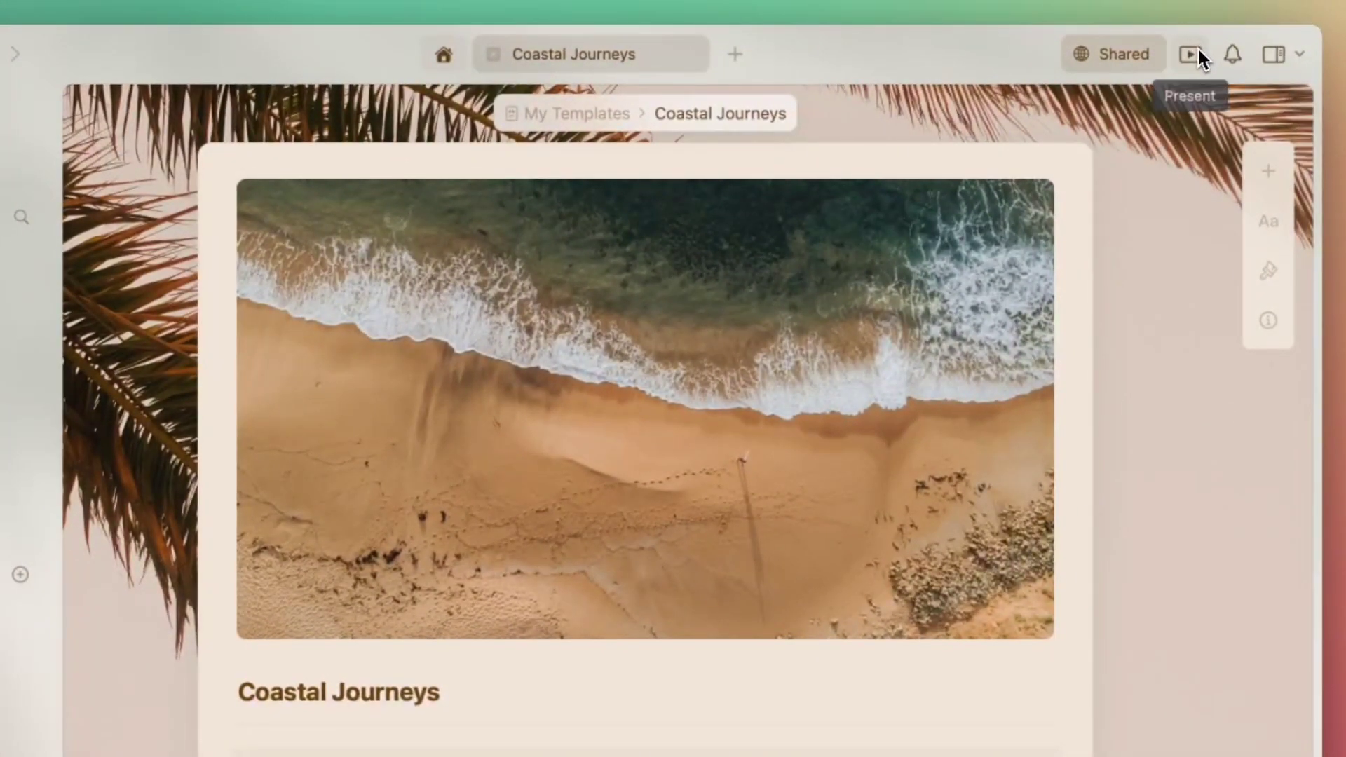
Step: Present Coastal Journeys and advance through Amalfi Coast, Great Ocean Road and Santorini to Maui, Hawaii (5/8)
left_click(1200, 45)
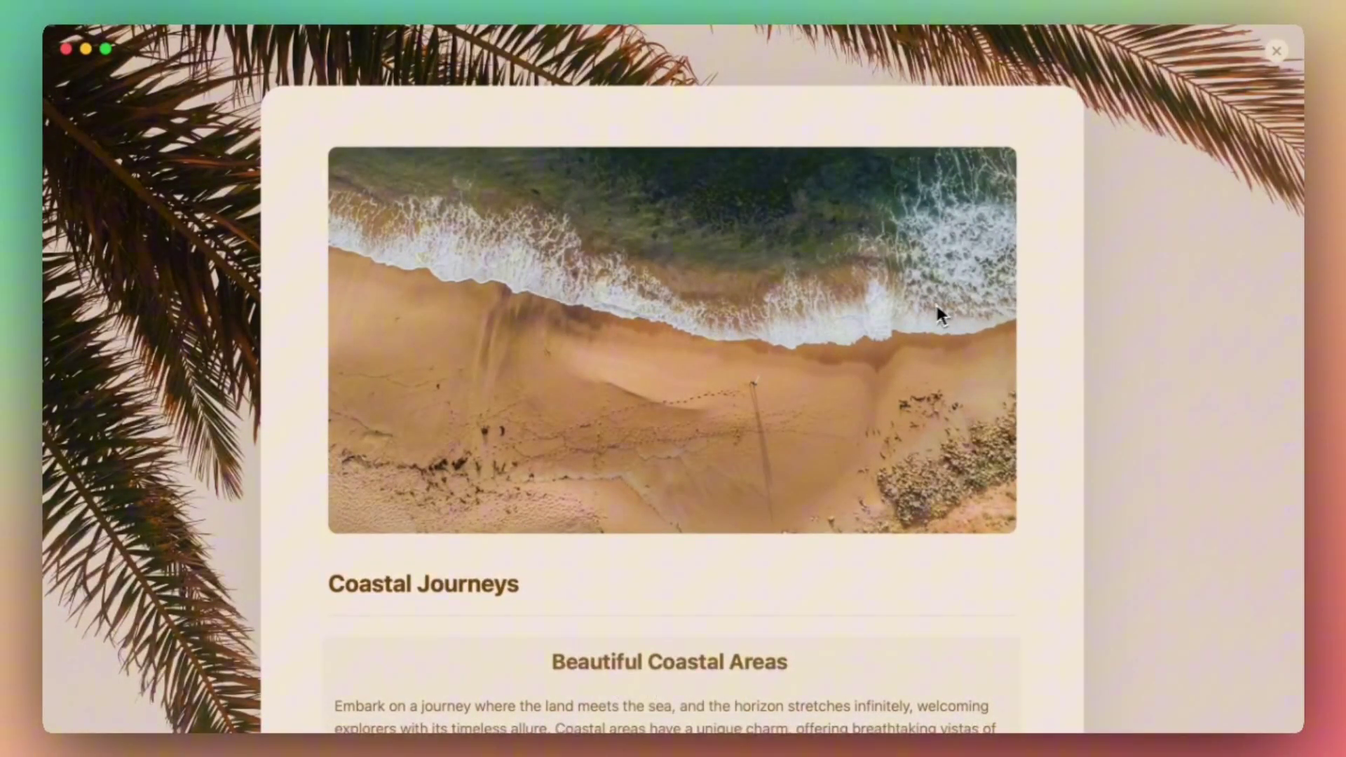
scroll(928, 308, "down", 3)
scroll(928, 309, "down", 2)
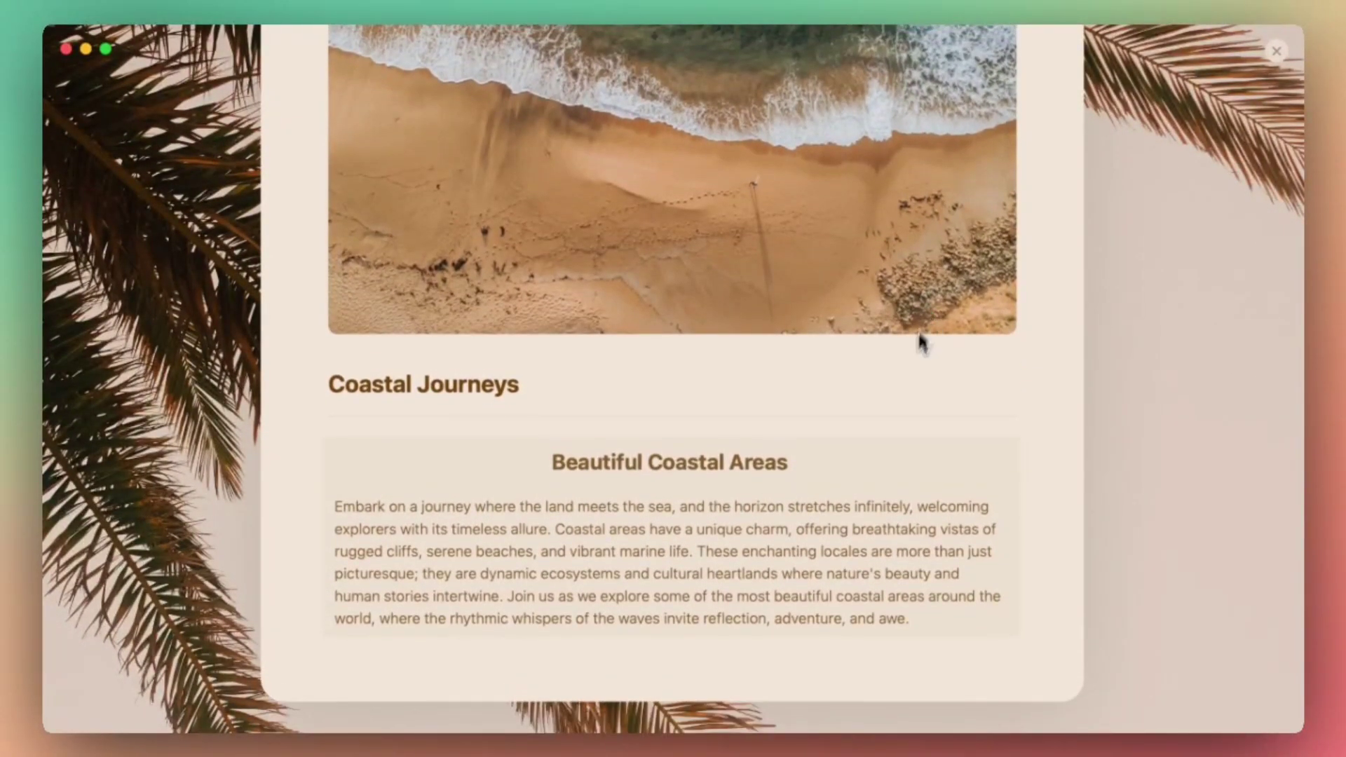
scroll(1038, 519, "up", 5)
key("Right")
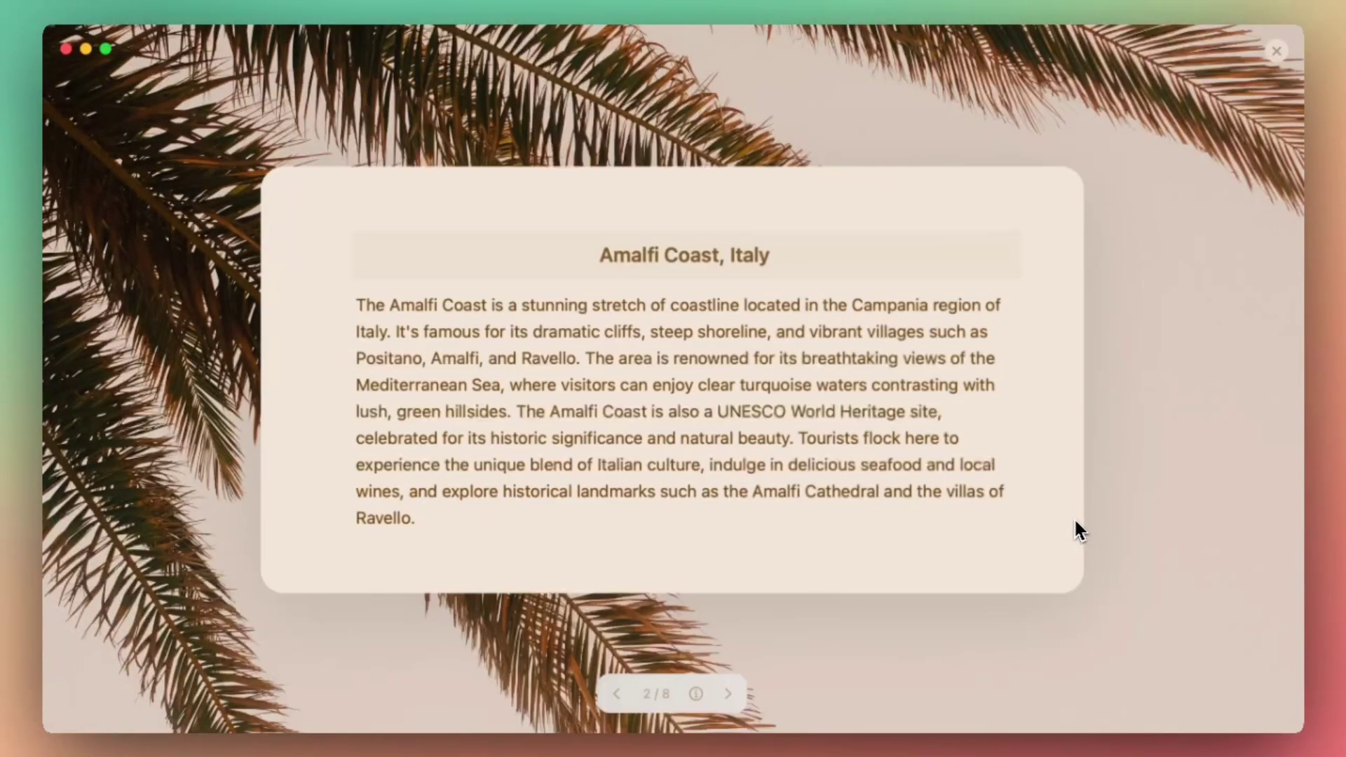
key("Right")
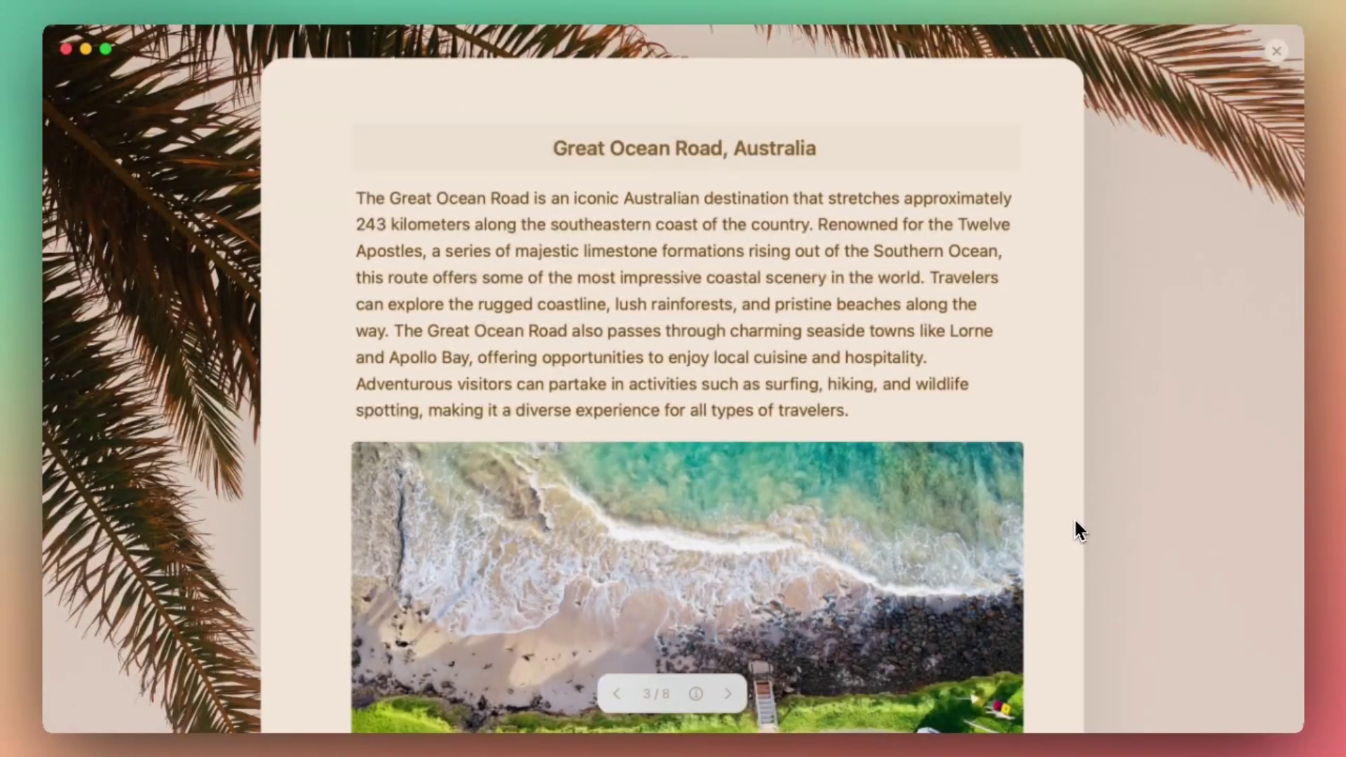
scroll(1075, 523, "down", 3)
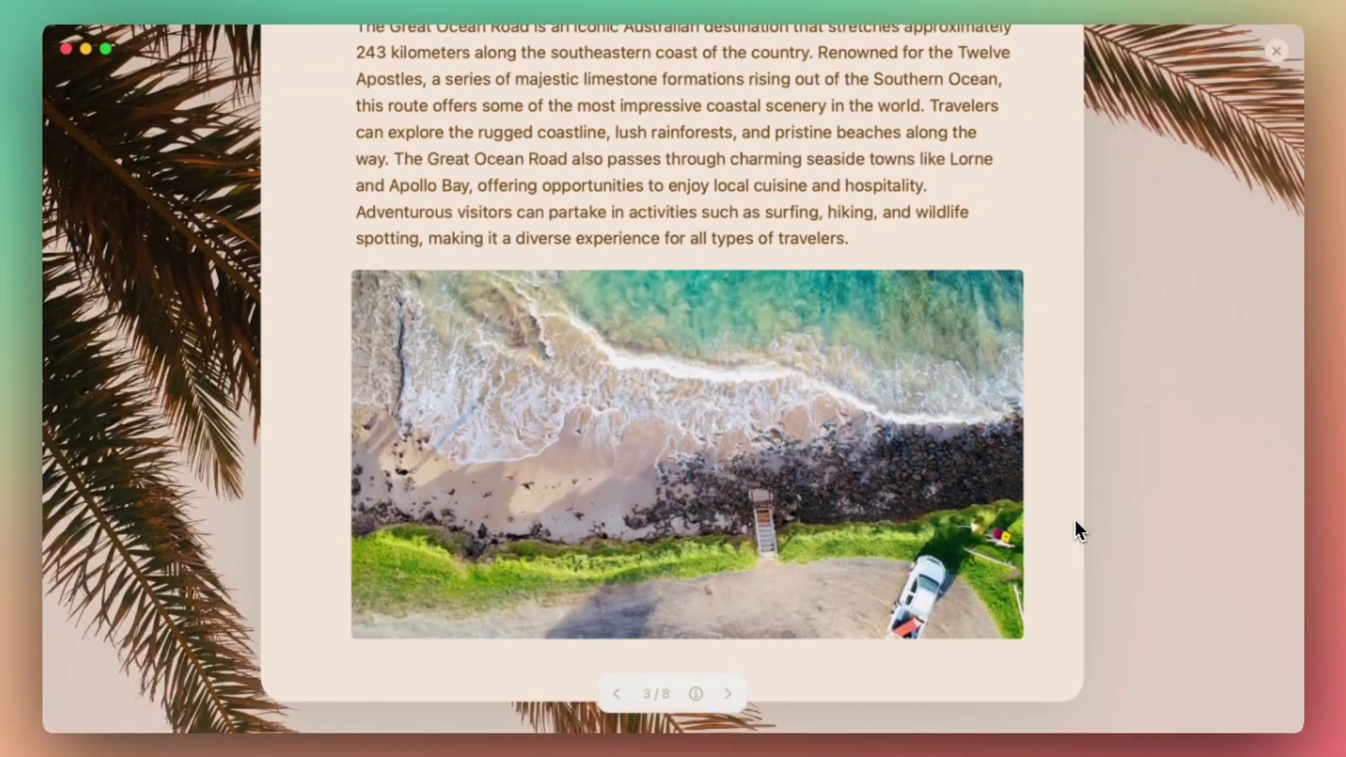
key("Right")
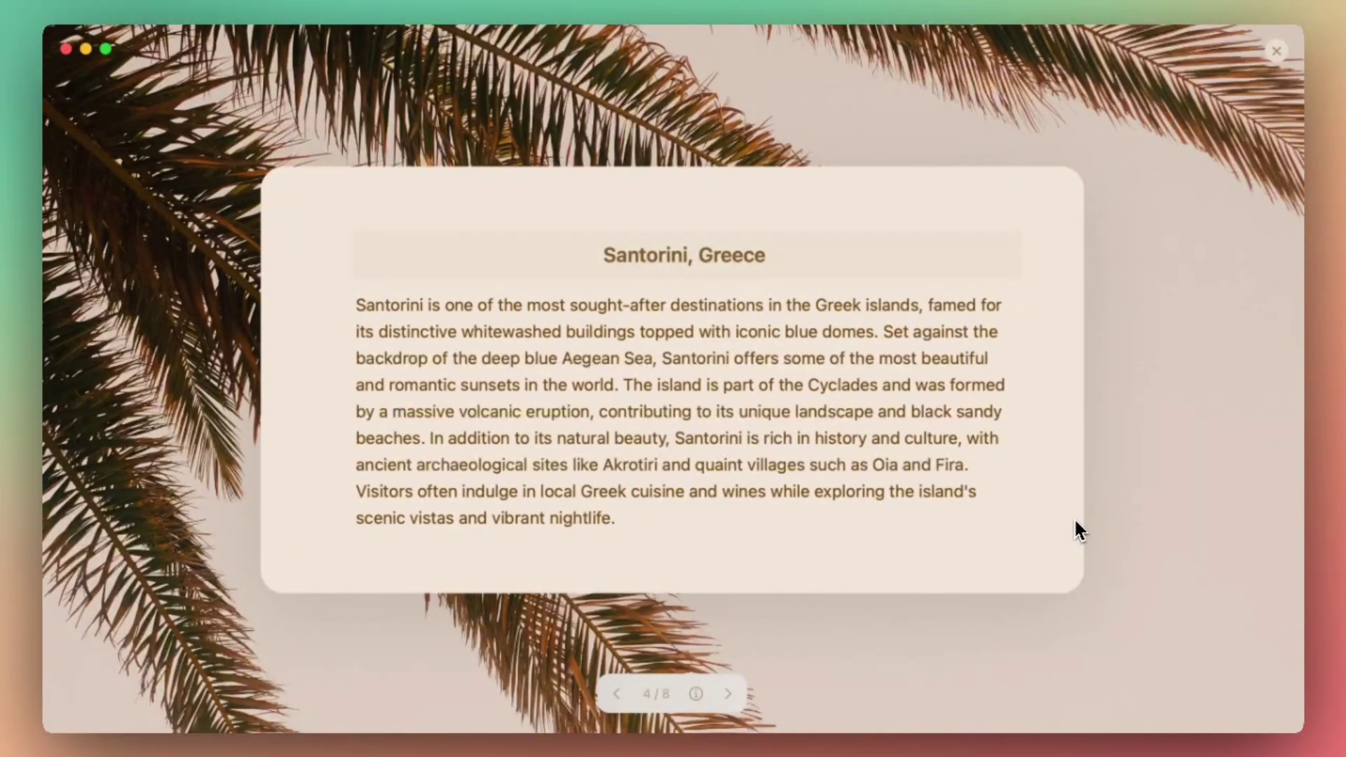
key("Right")
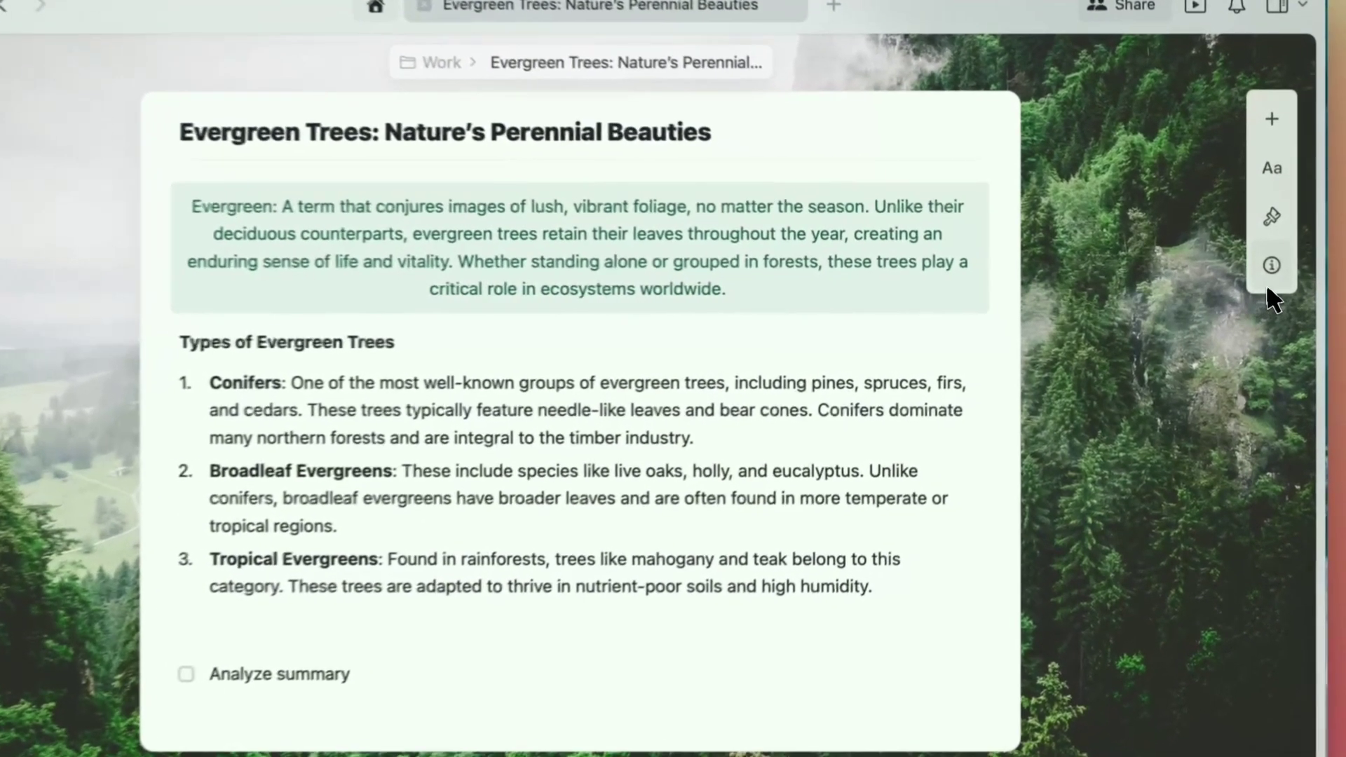
Step: Show the Evergreen Trees page info and choose View Backups
left_click(1269, 270)
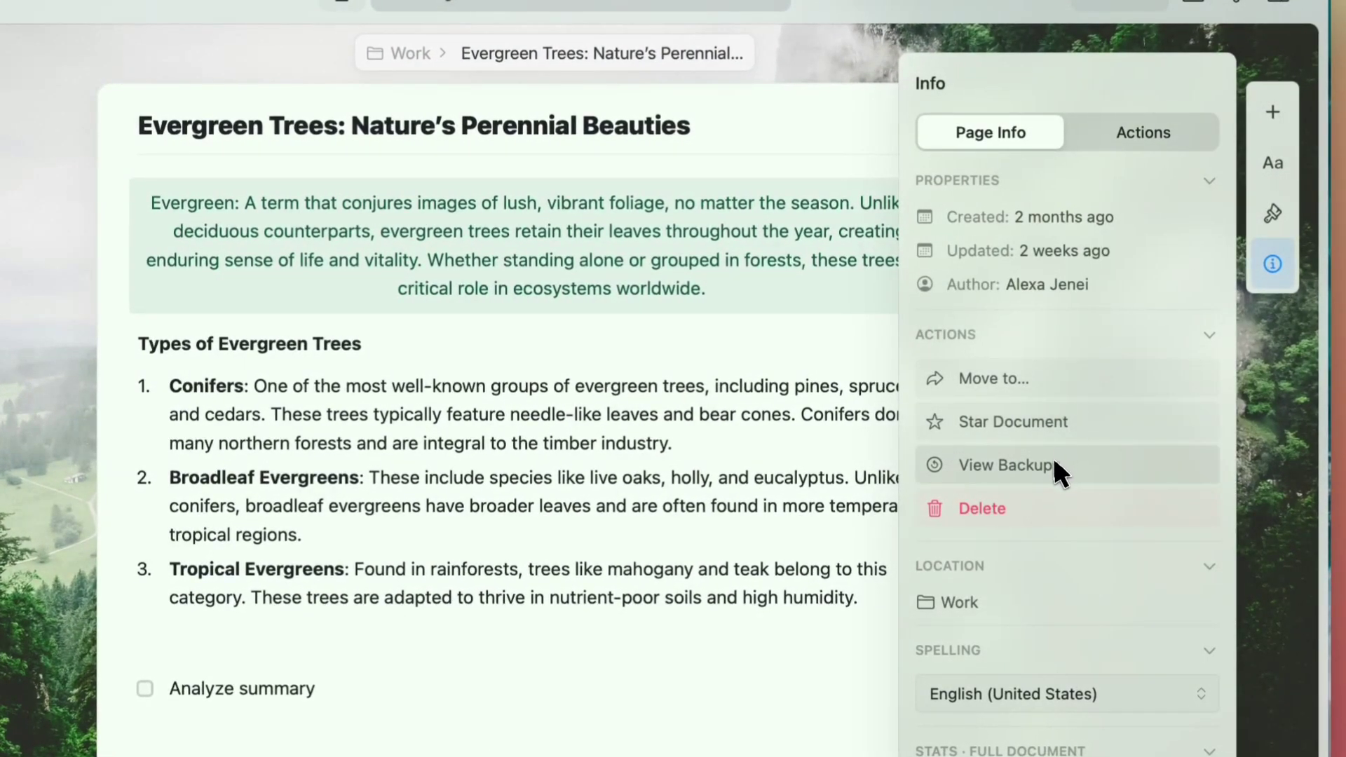
left_click(1055, 465)
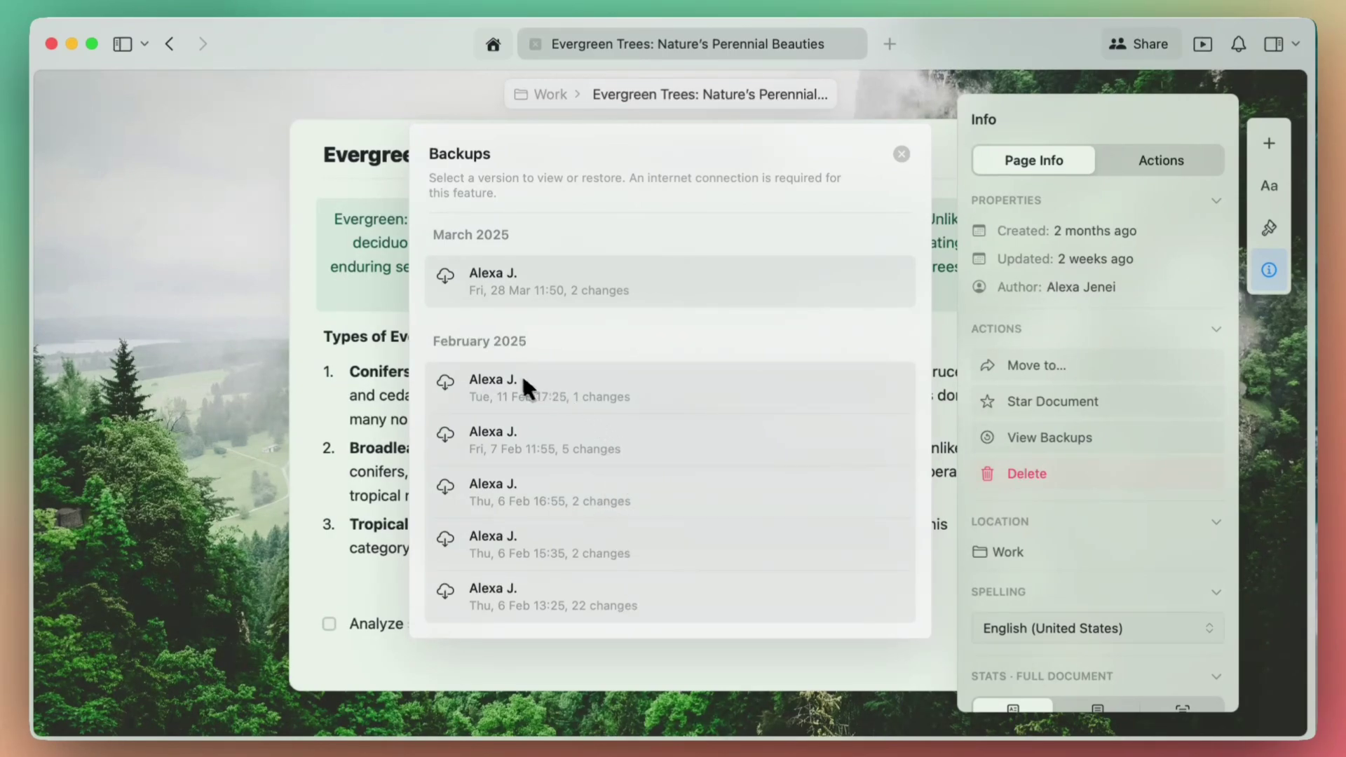
Step: Preview the 7 Feb backup, close it without restoring, and dismiss the Backups list
left_click(600, 440)
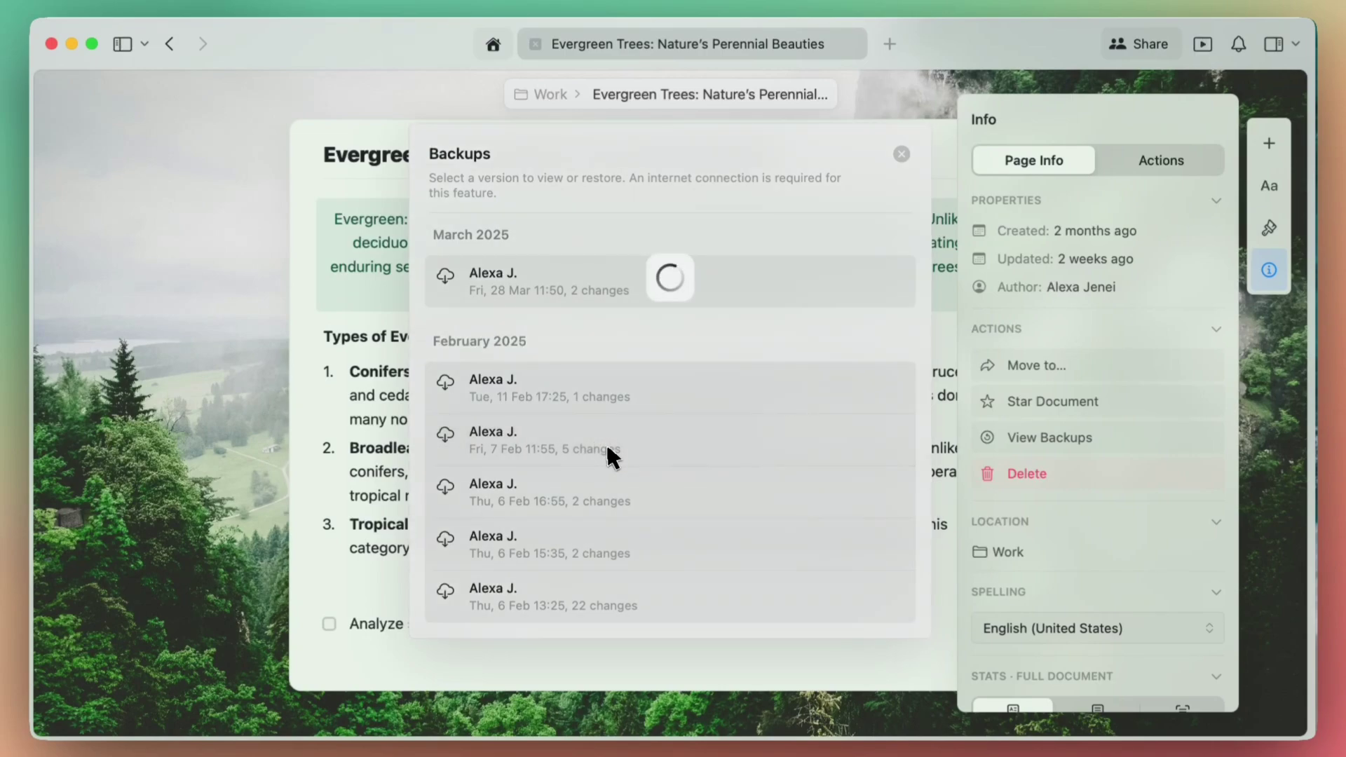
scroll(751, 532, "down", 5)
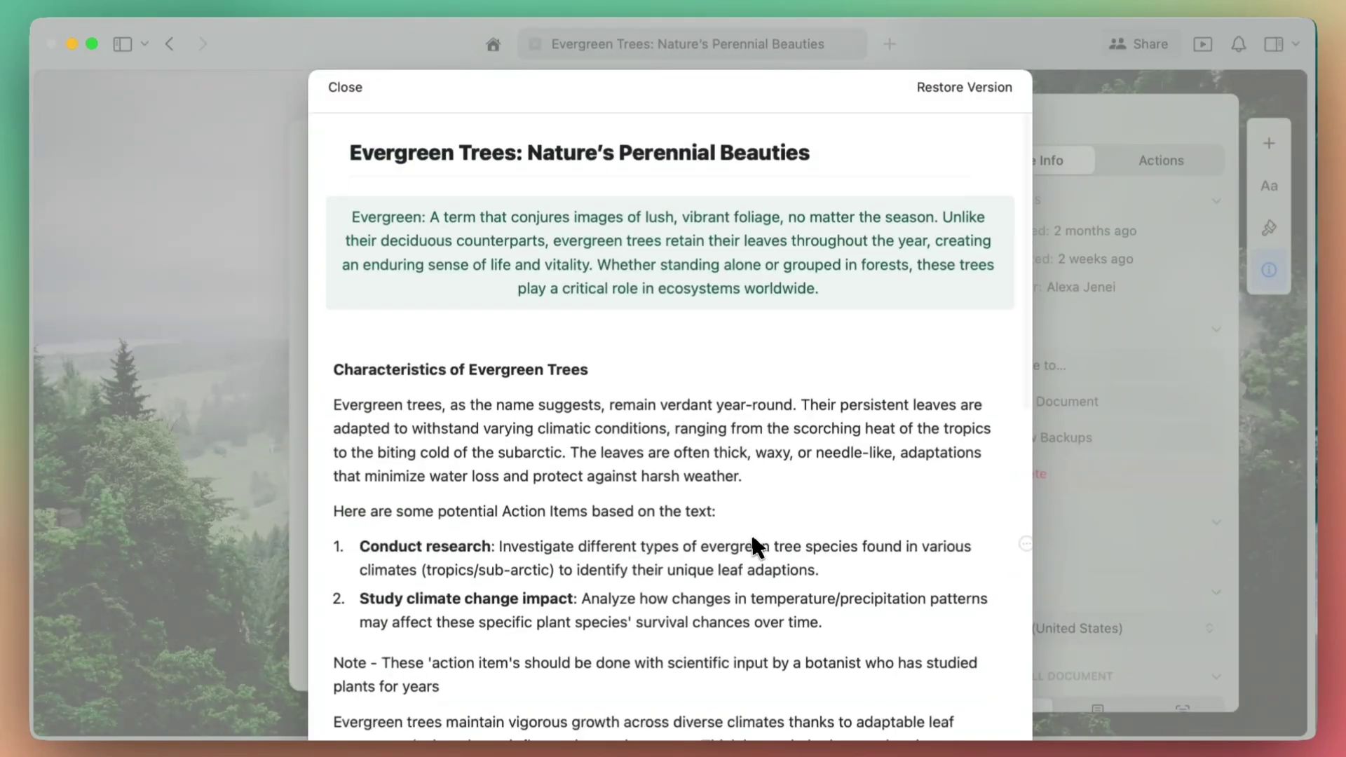
scroll(751, 554, "down", 5)
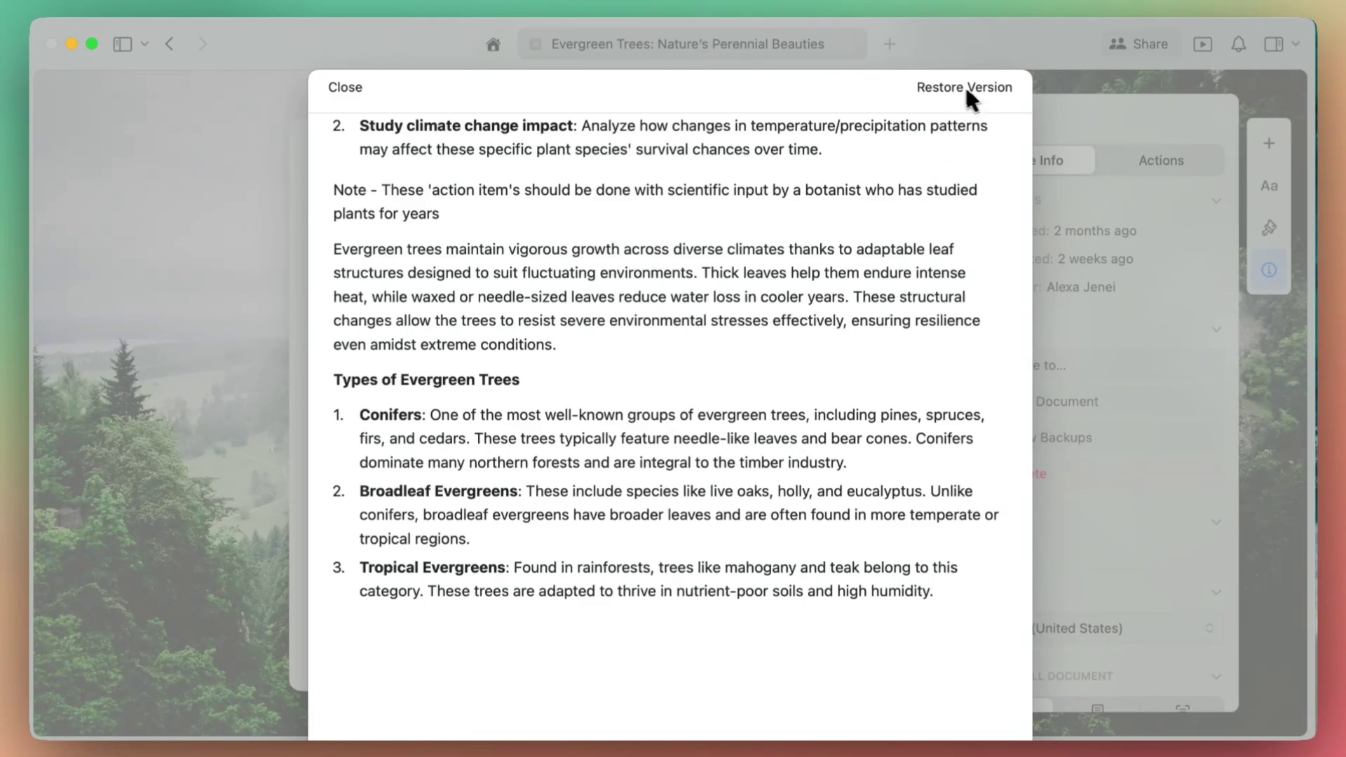
left_click(363, 87)
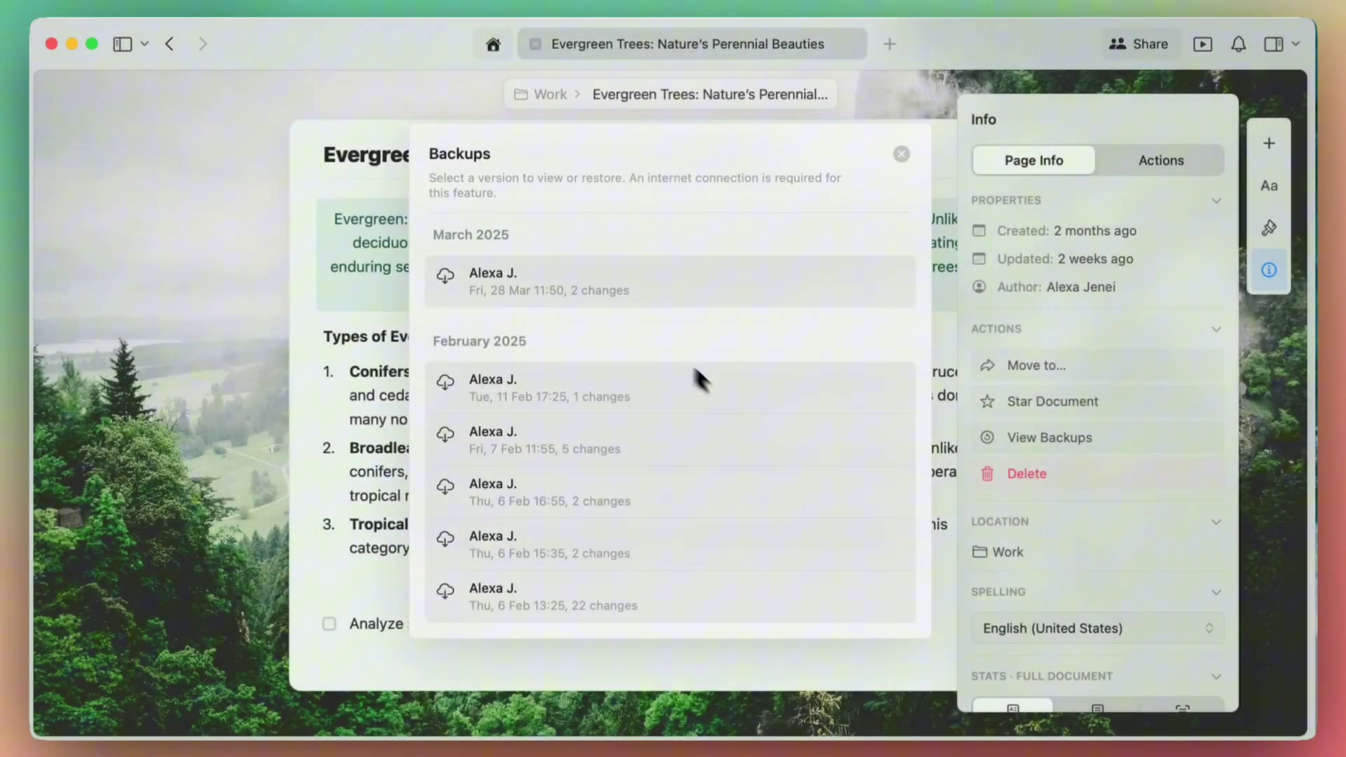
left_click(908, 161)
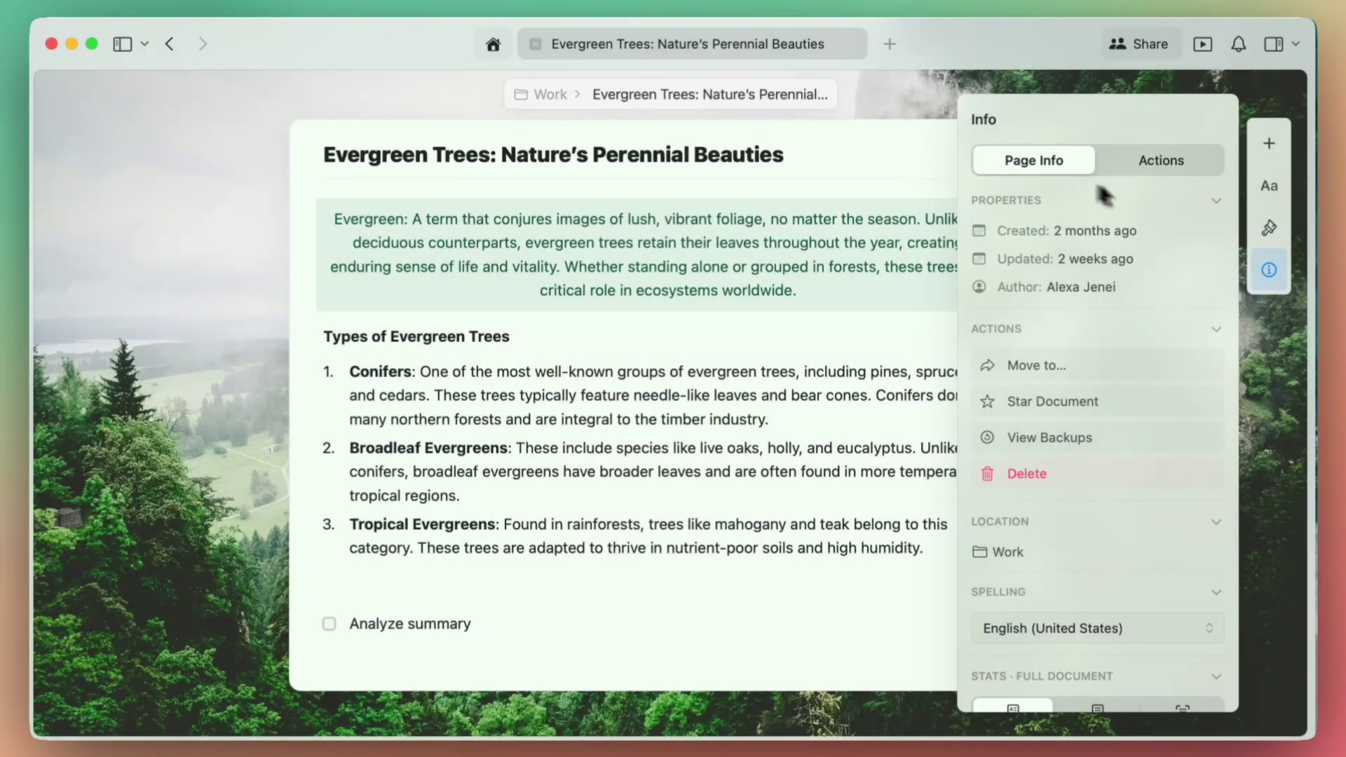
Step: Hide the page info panel on the Evergreen Trees document
left_click(1270, 274)
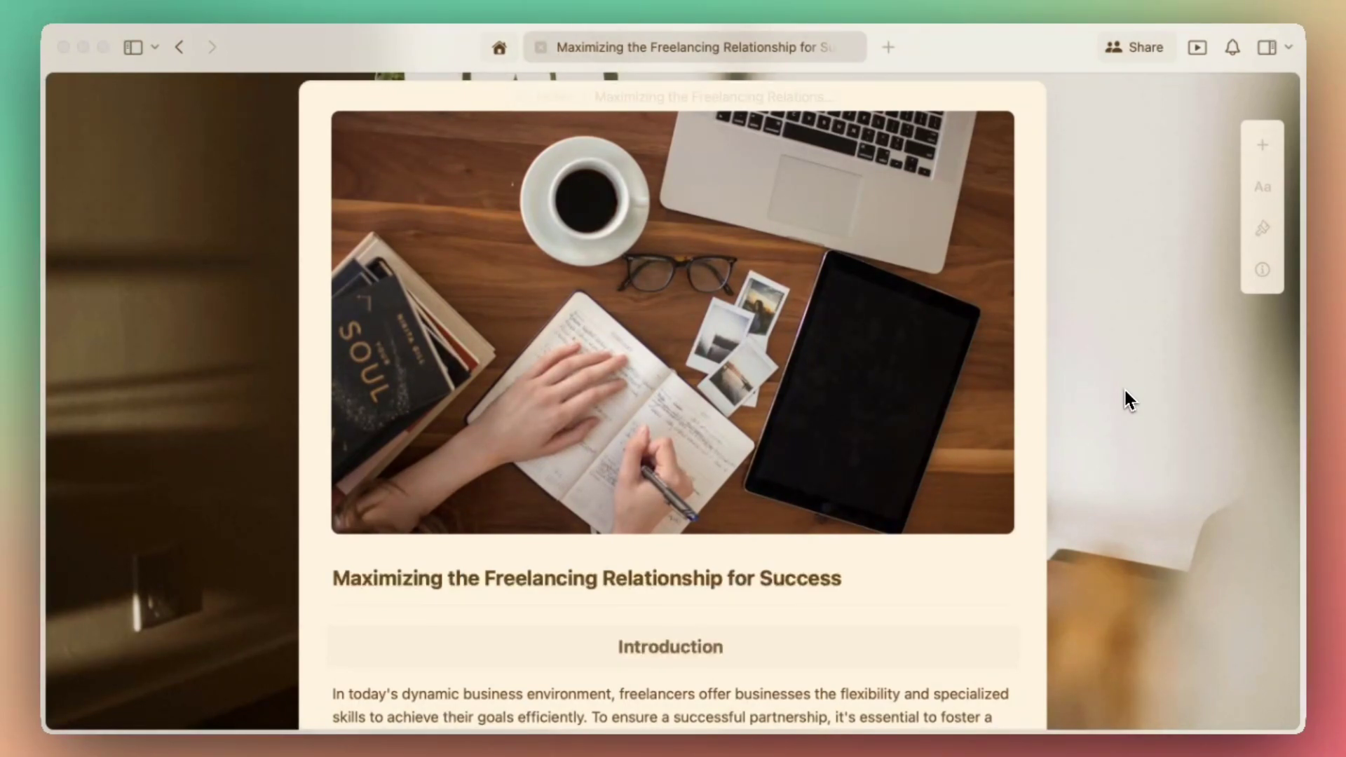
Step: Link 'communication' in the Open Dialogue bullet to the pasted communication-tools article URL
scroll(1125, 394, "down", 8)
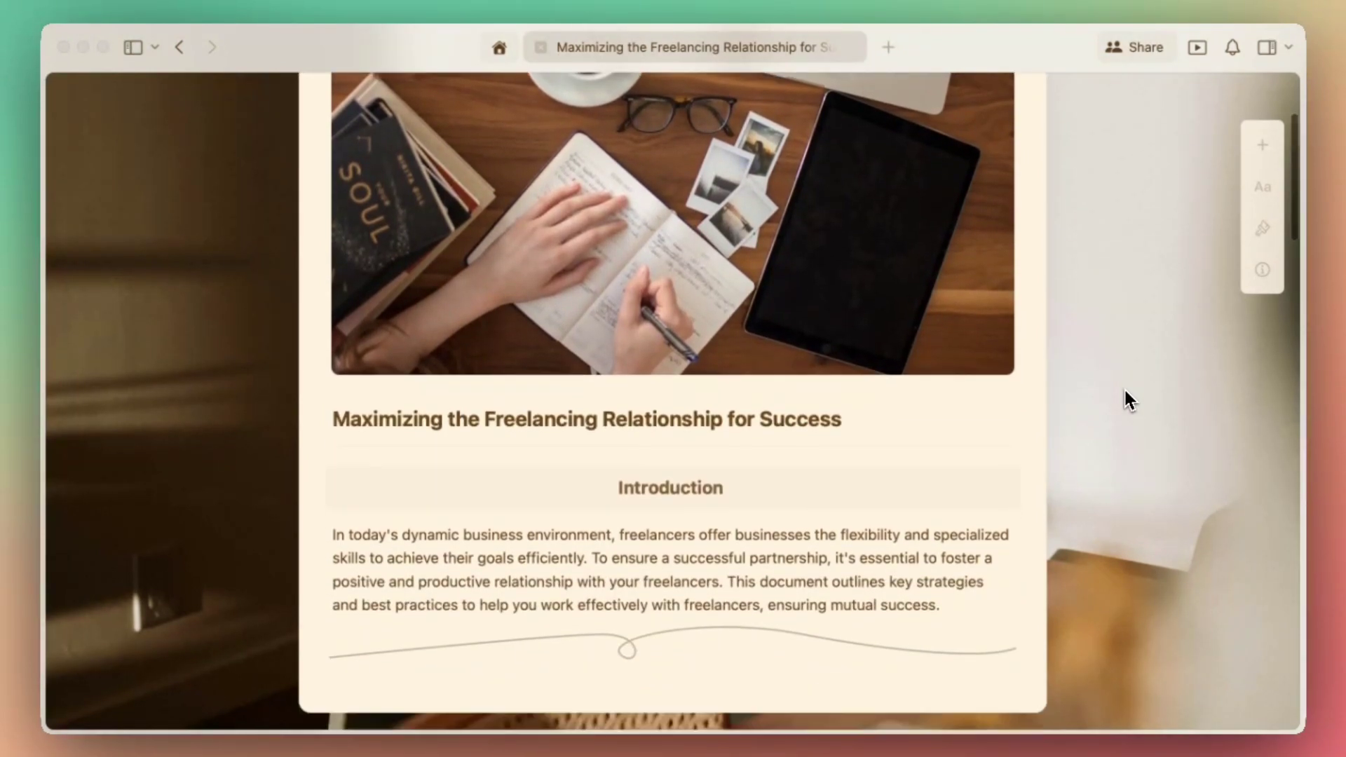
scroll(1125, 399, "down", 4)
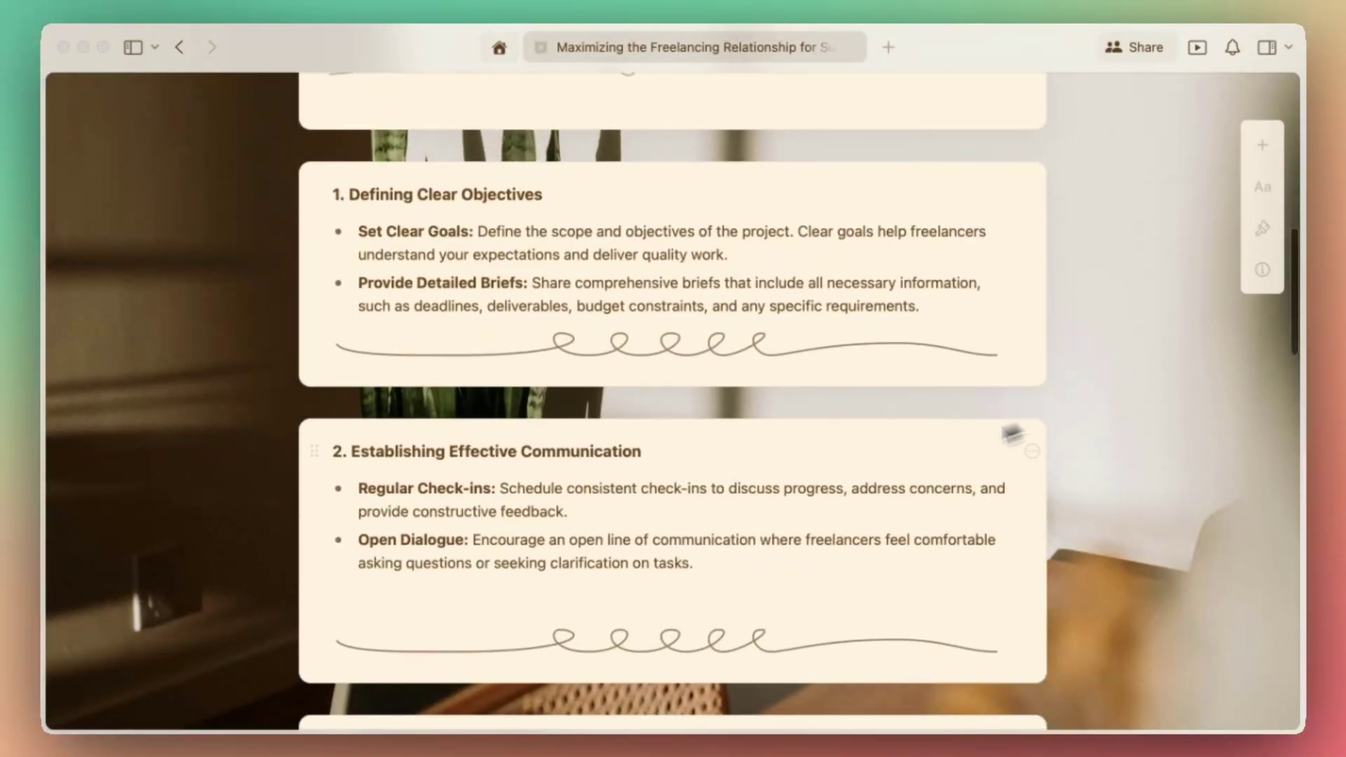
left_click(726, 545)
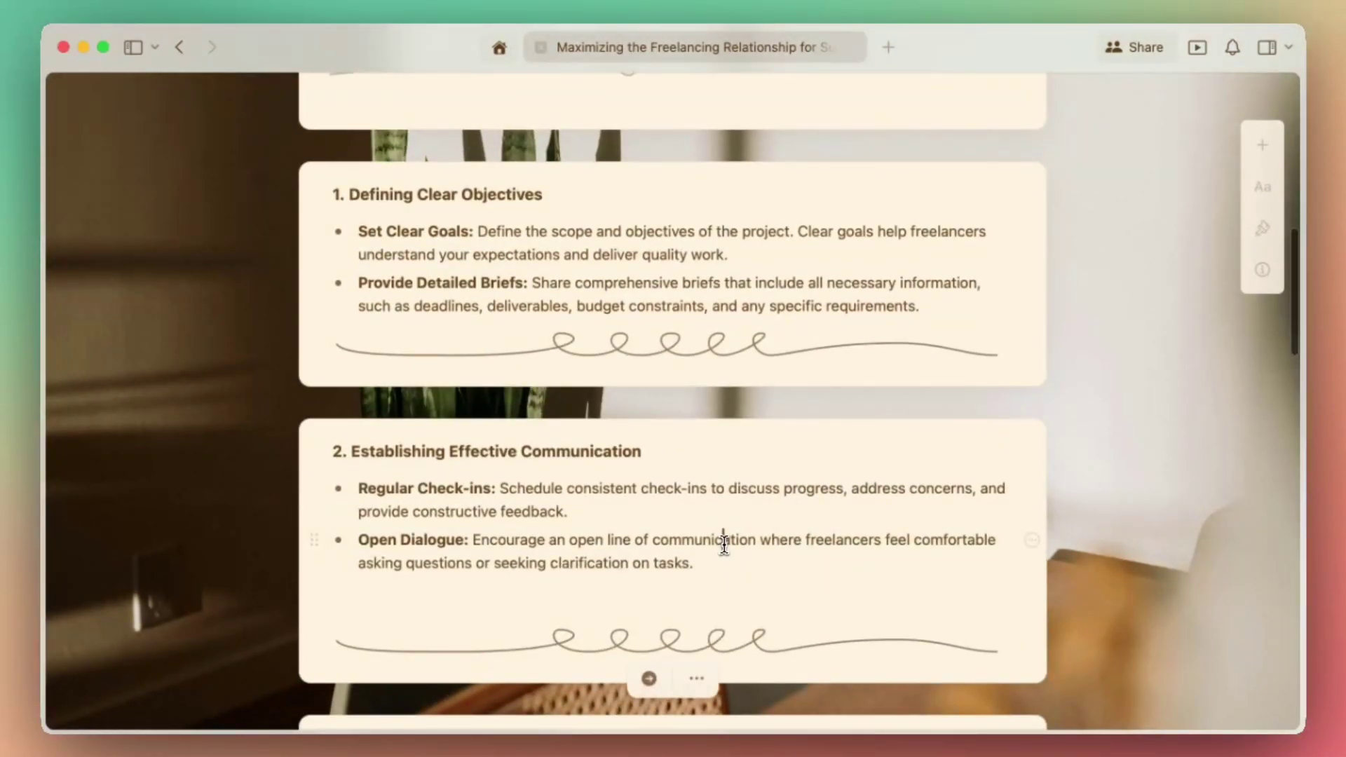
double_click(755, 542)
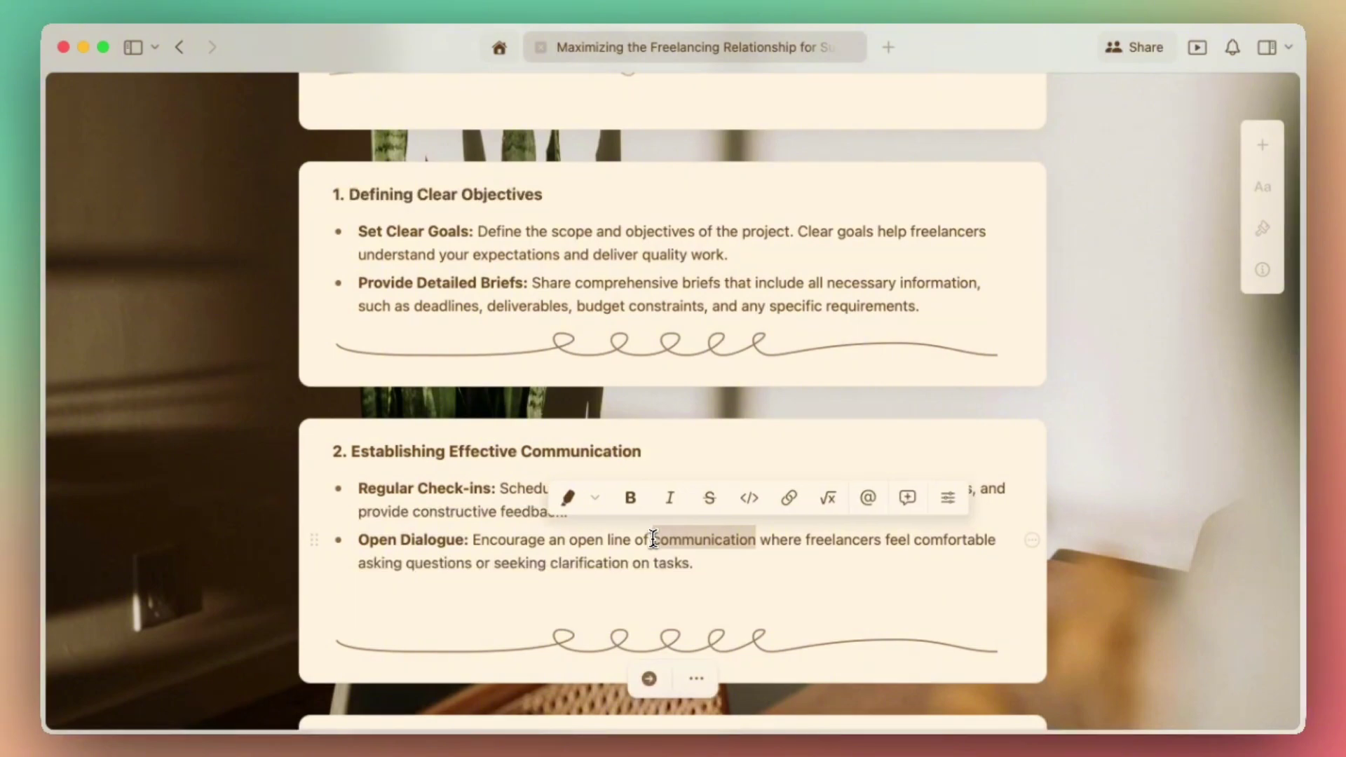
left_click(777, 510)
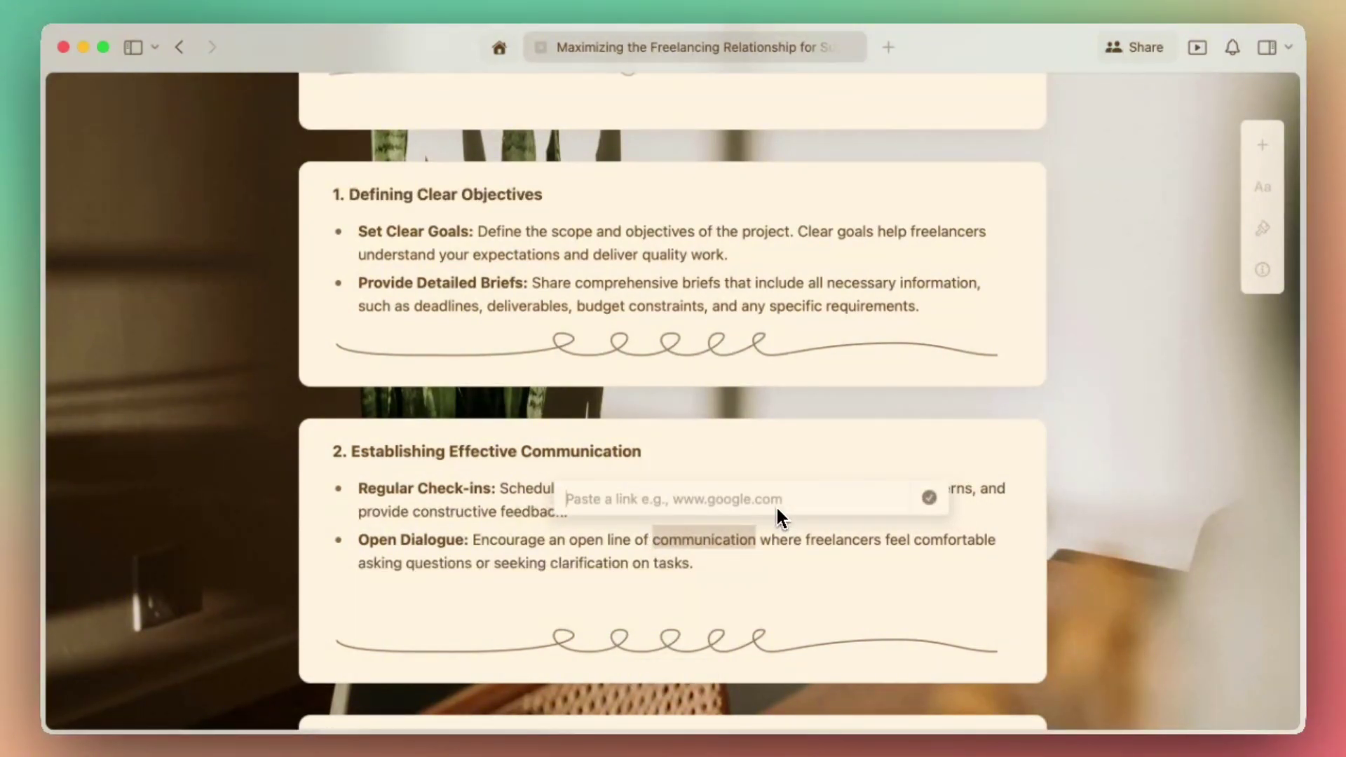
key("super+v")
left_click(929, 499)
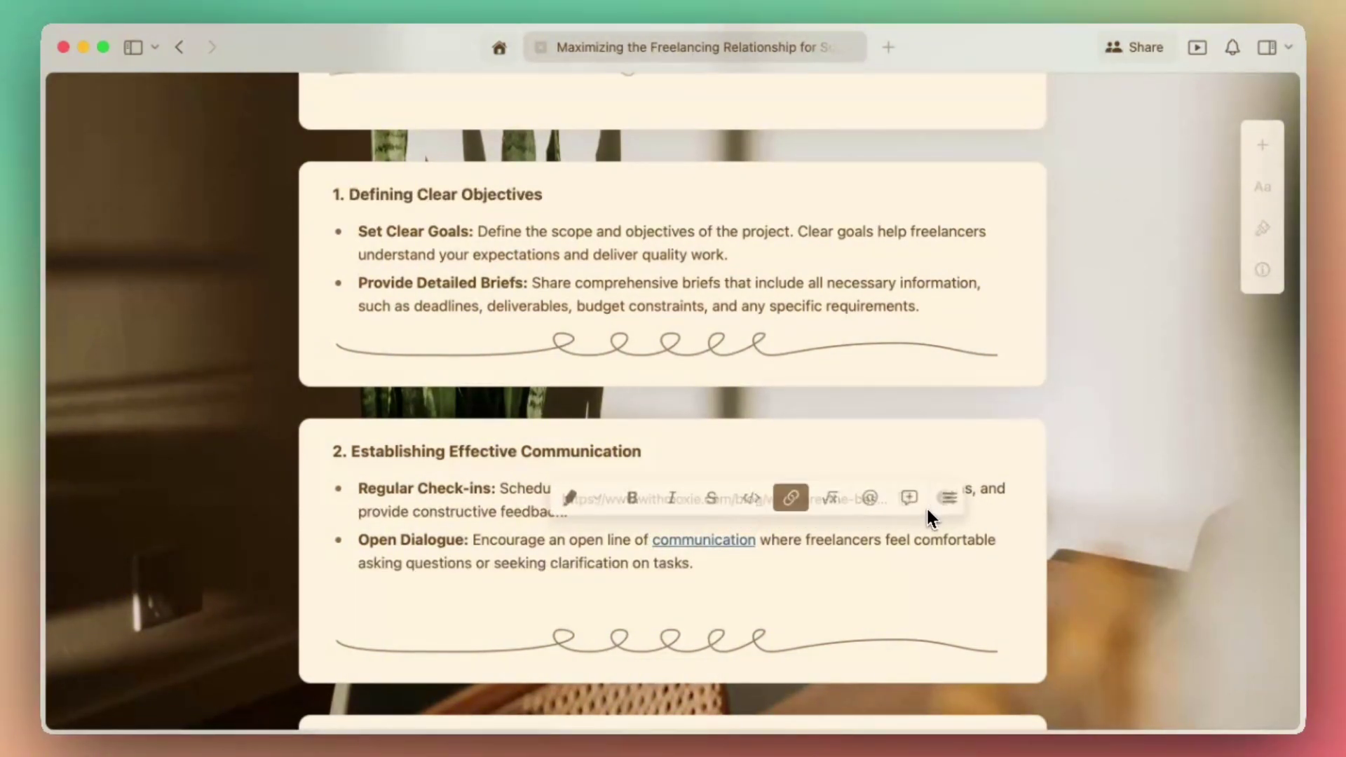
left_click(910, 595)
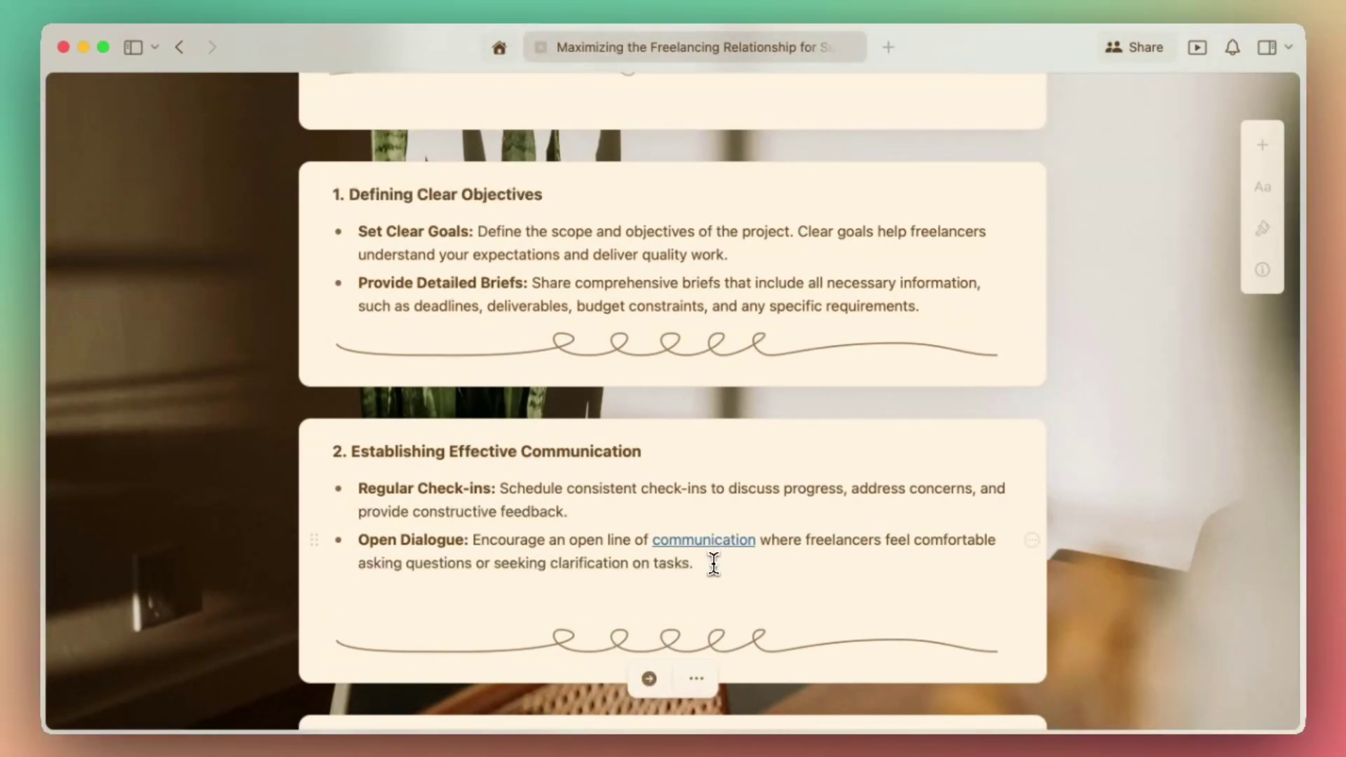
scroll(365, 409, "down", 3)
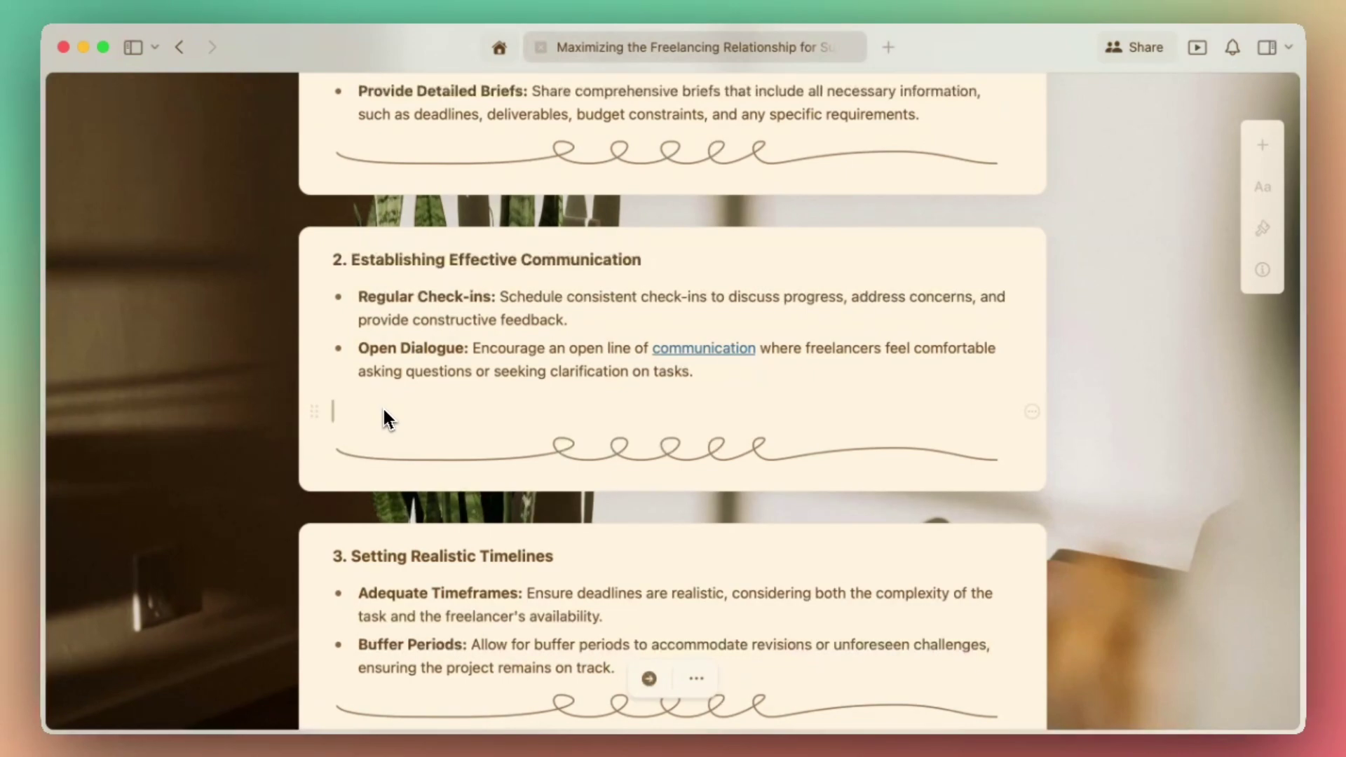
Step: Paste the networking article link and display it as a tall image card
key("cmd+v")
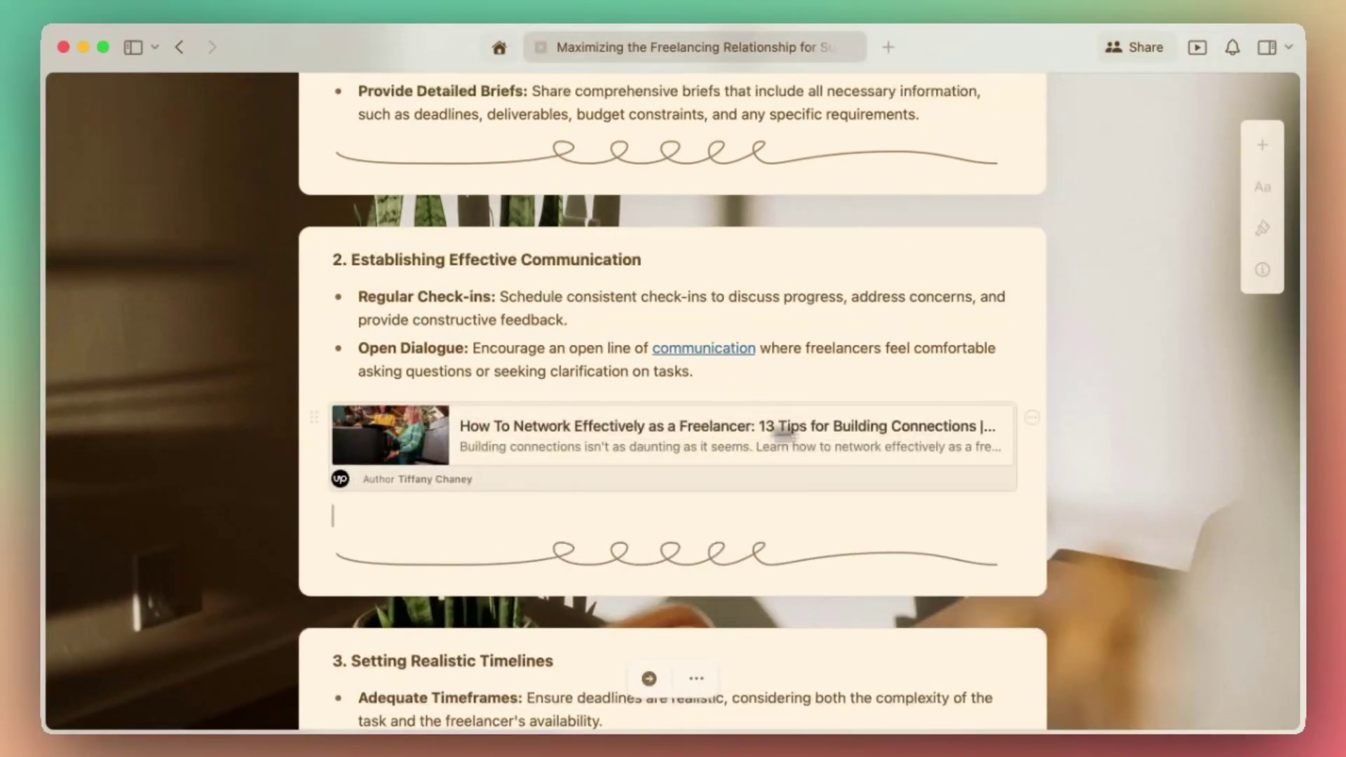
left_click(1031, 418)
left_click(893, 456)
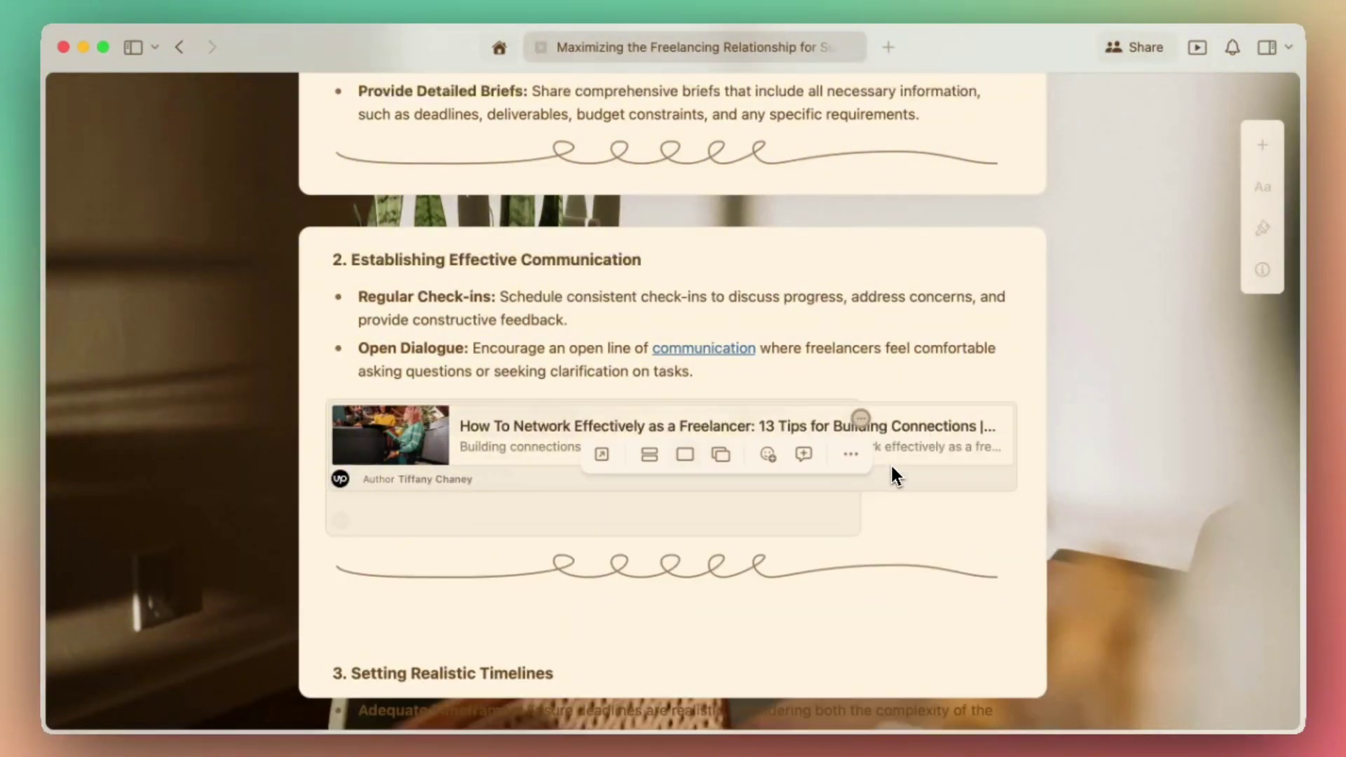
left_click(326, 459)
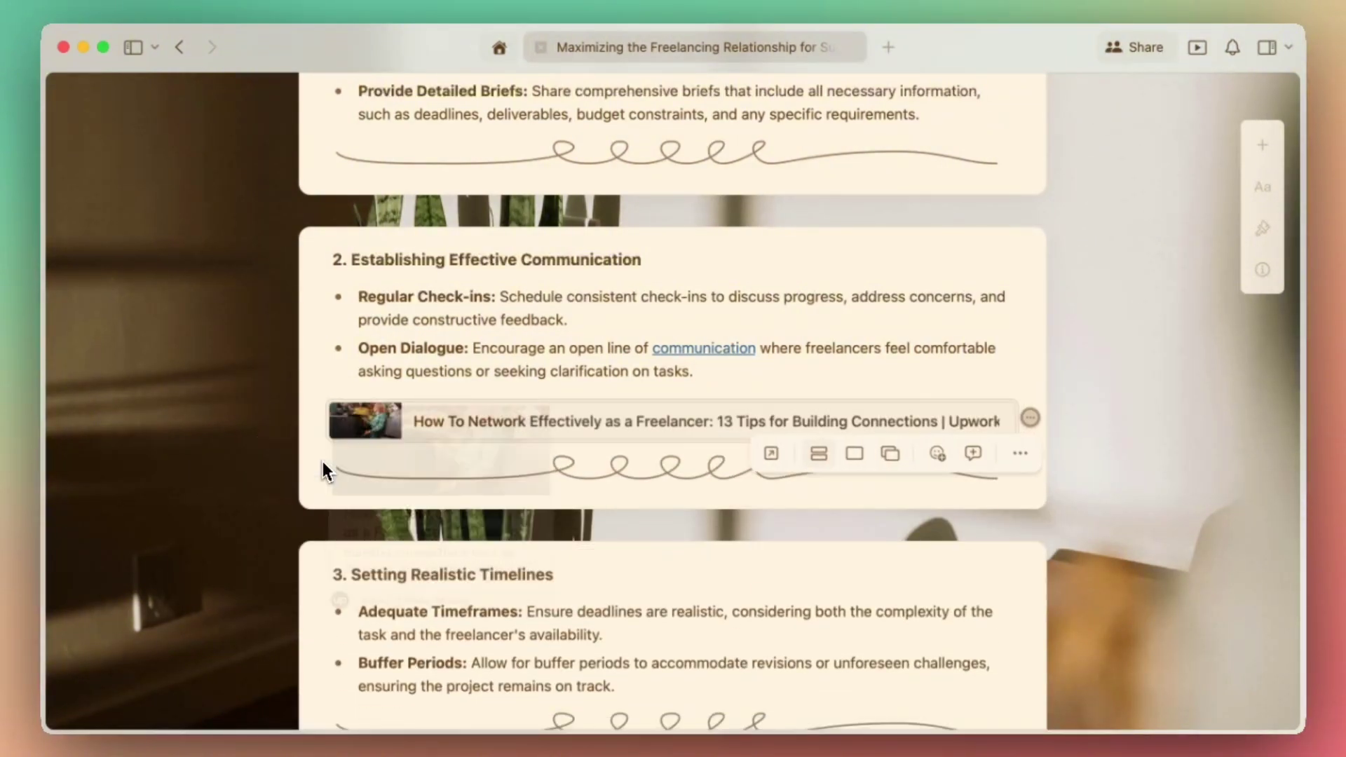
left_click(893, 455)
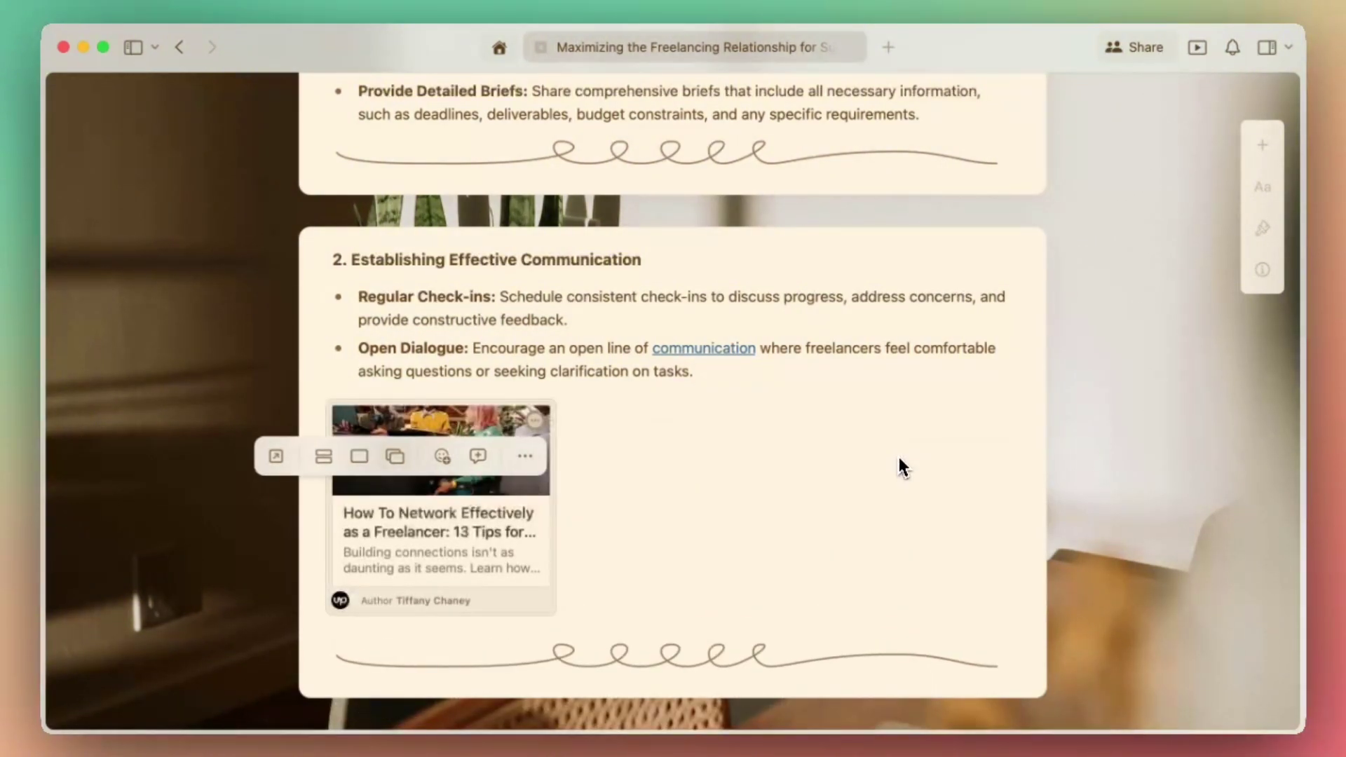
left_click(717, 474)
Step: Add the 21 freelancing tips (xolo) article link as a card beside the first
key("Return")
key("super+v")
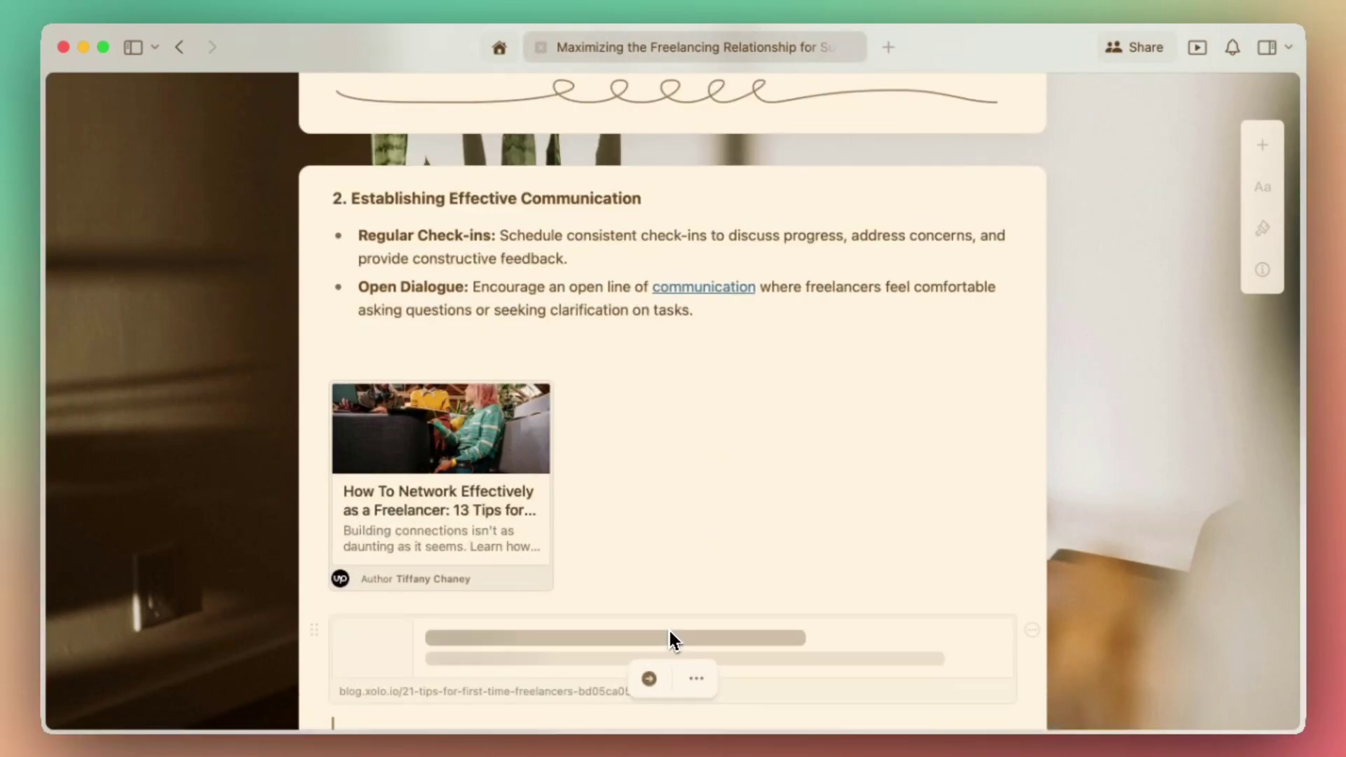
scroll(668, 629, "down", 3)
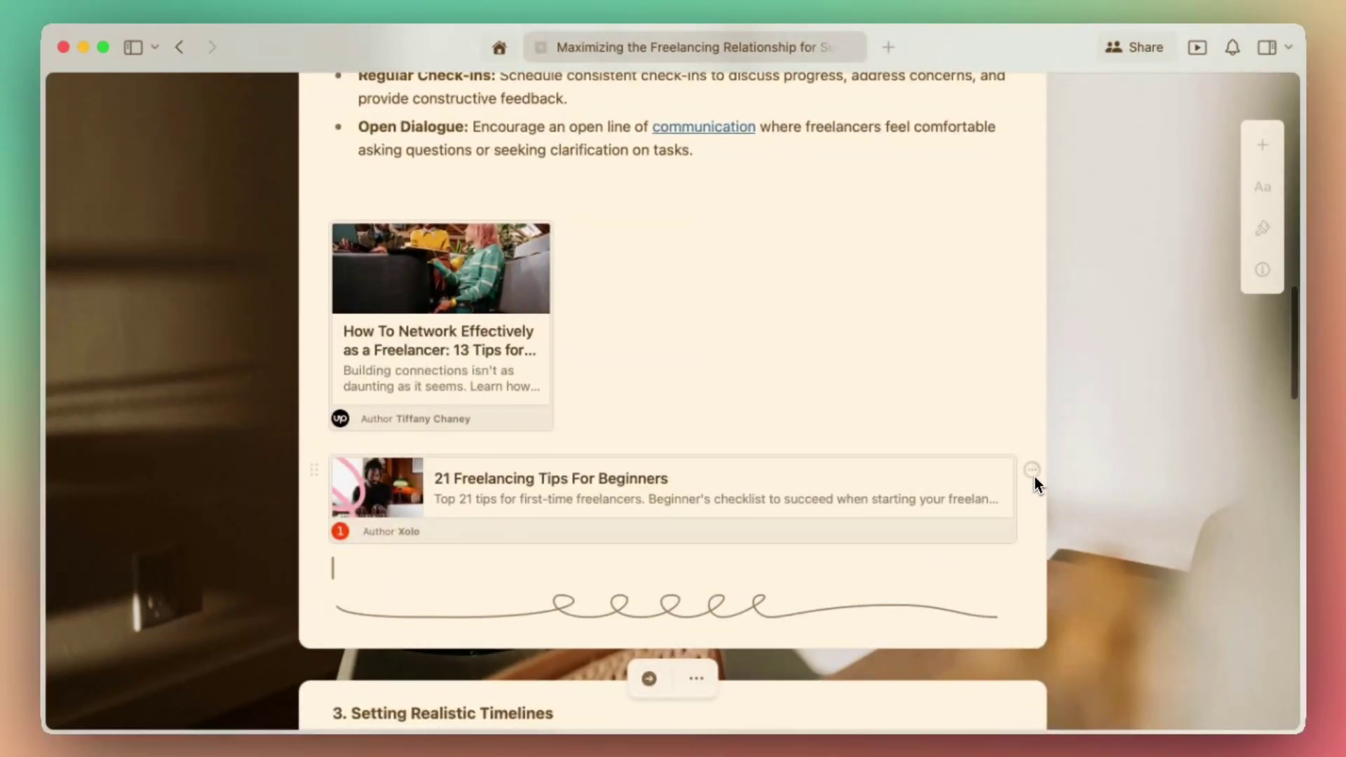
left_click(1034, 477)
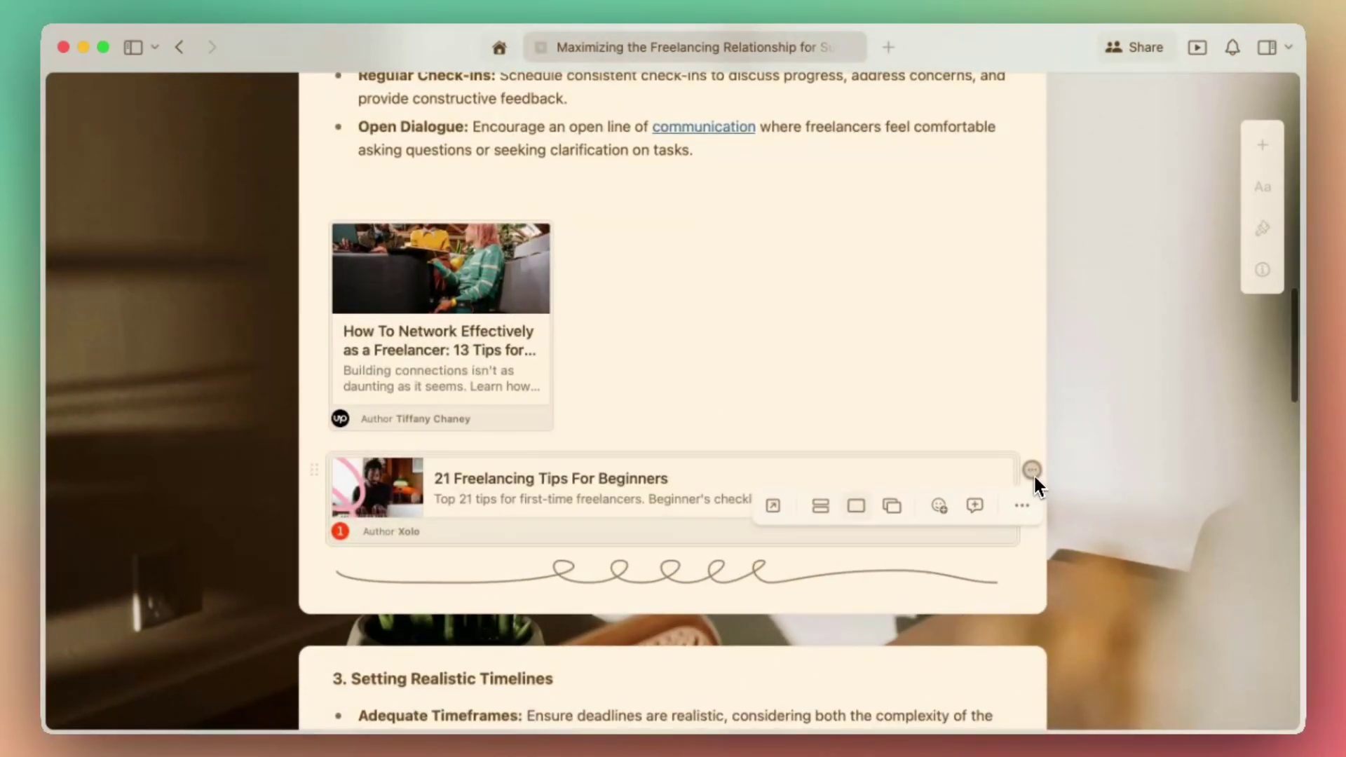
left_click(892, 505)
Step: Add the Upwork tips article link as a third card in the row
left_click(827, 280)
type("www.upwork.com/resources/tips-to-help-you-succeed-freelance-professional")
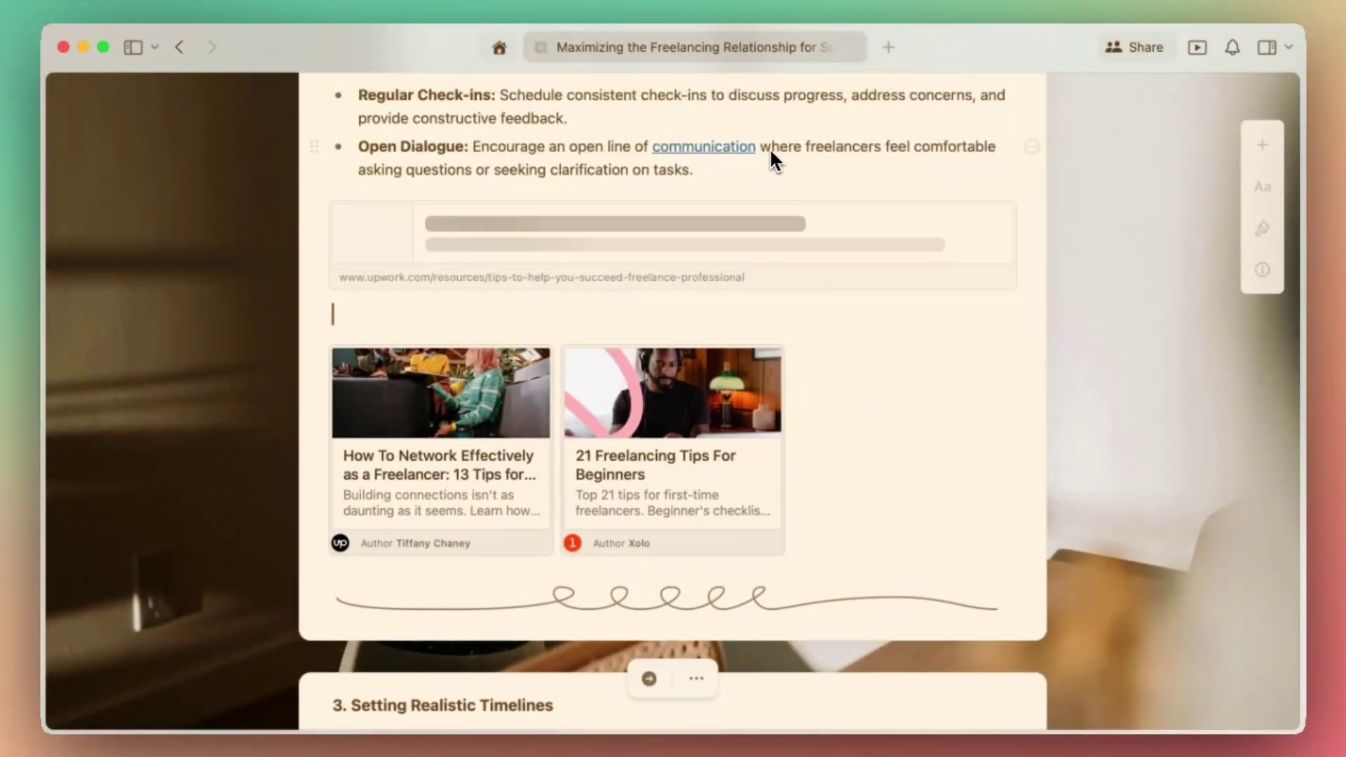
left_click(1031, 216)
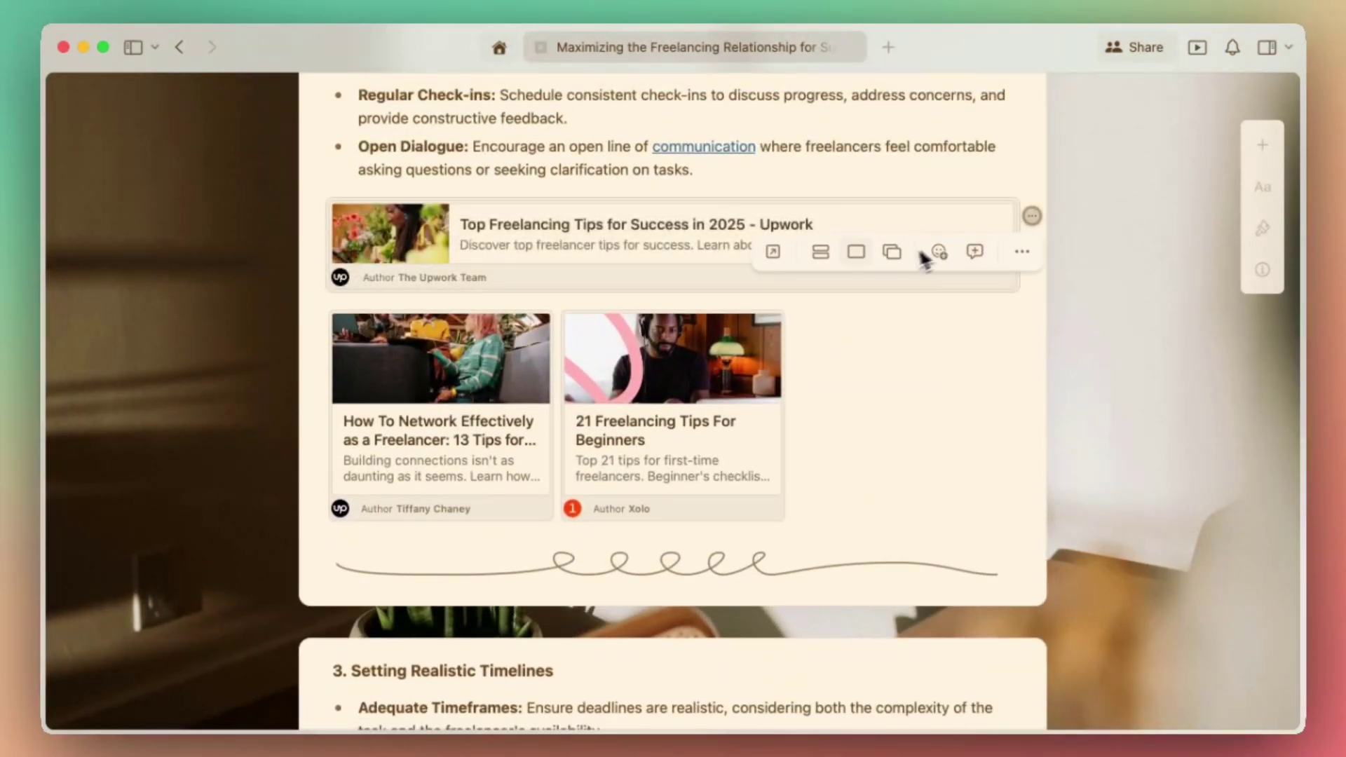
left_click(893, 253)
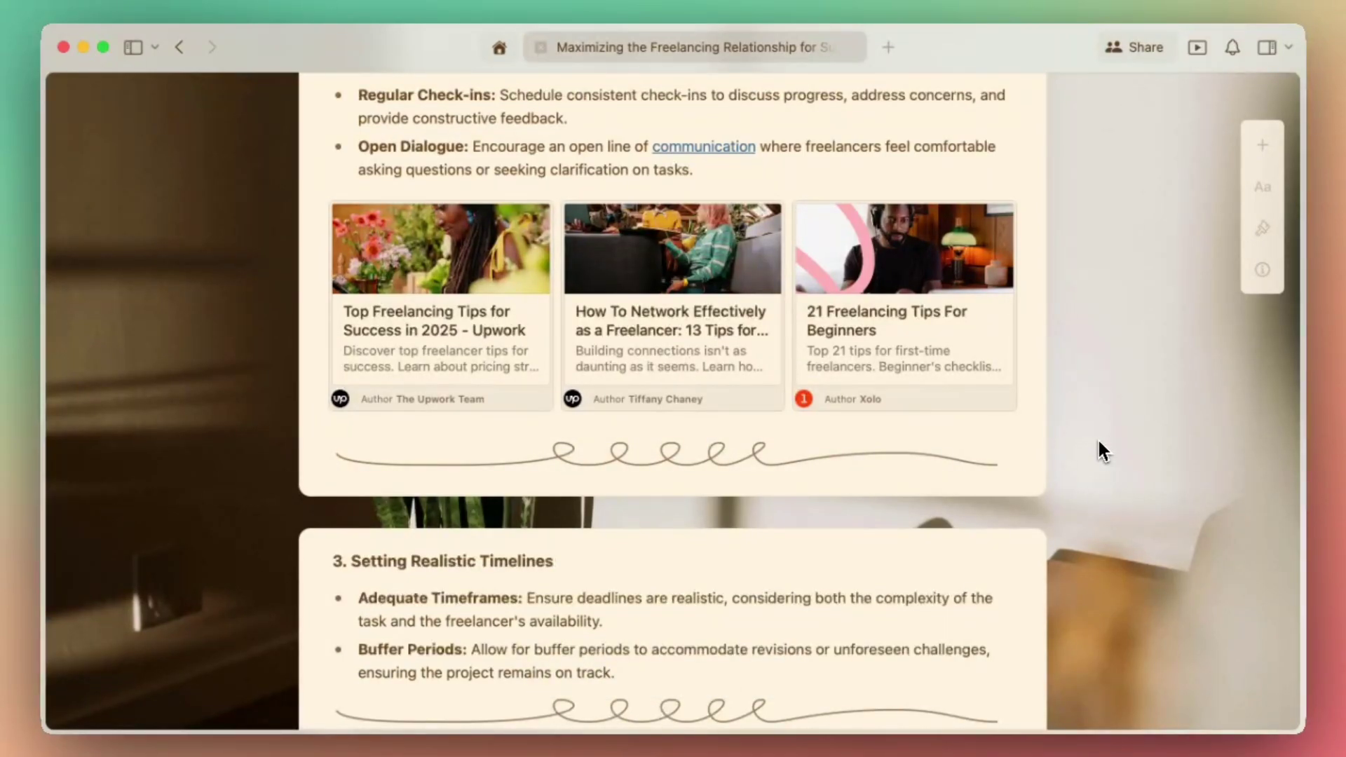
Step: Paste the cubo.to client-relationships article link in section 4 and convert it to a text link
scroll(1099, 445, "down", 8)
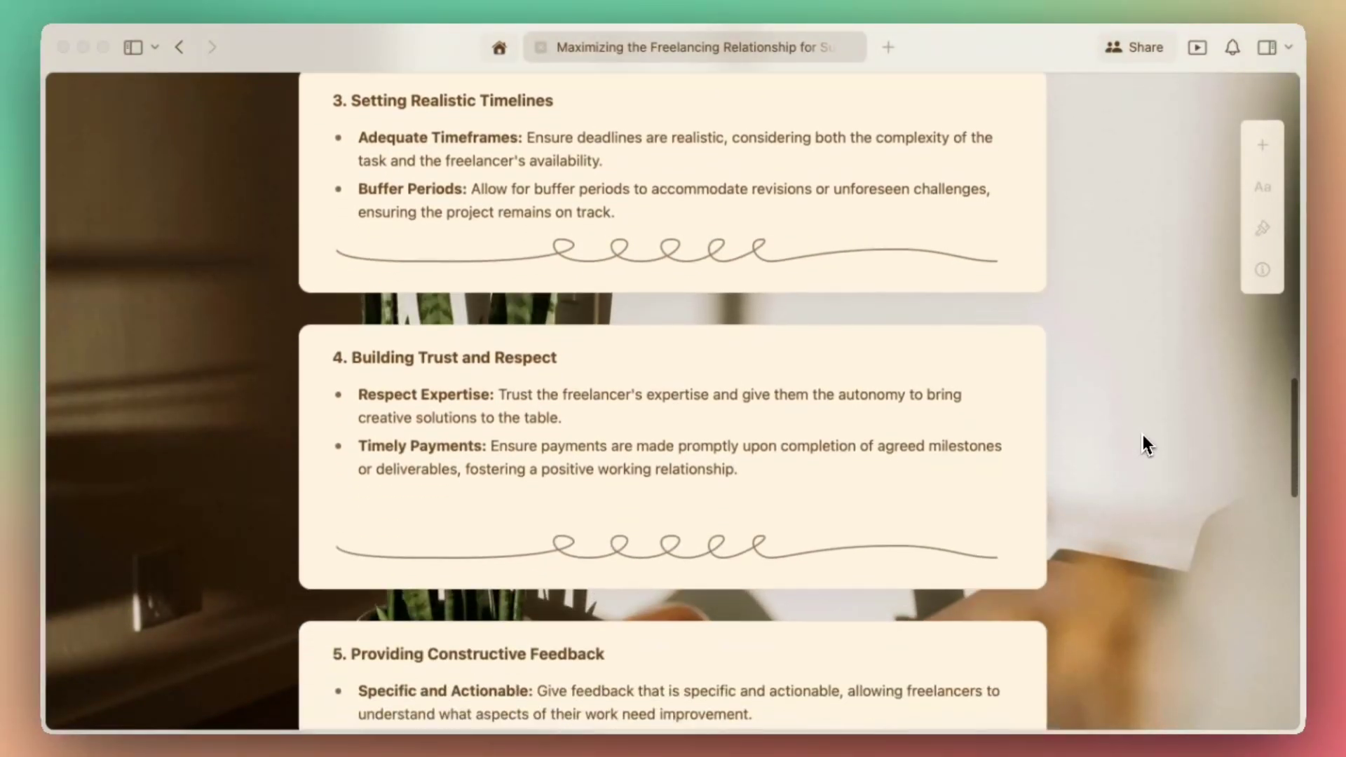
left_click(899, 419)
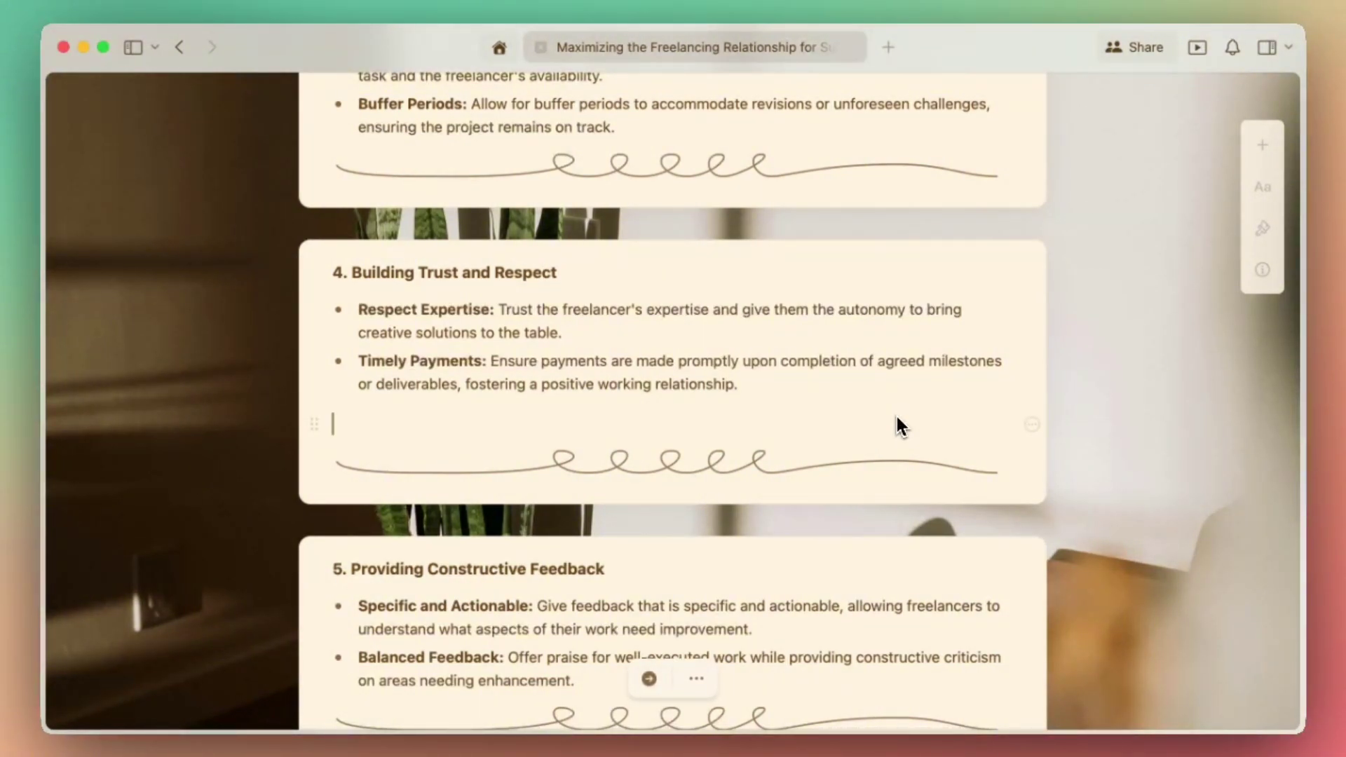
key("super+v")
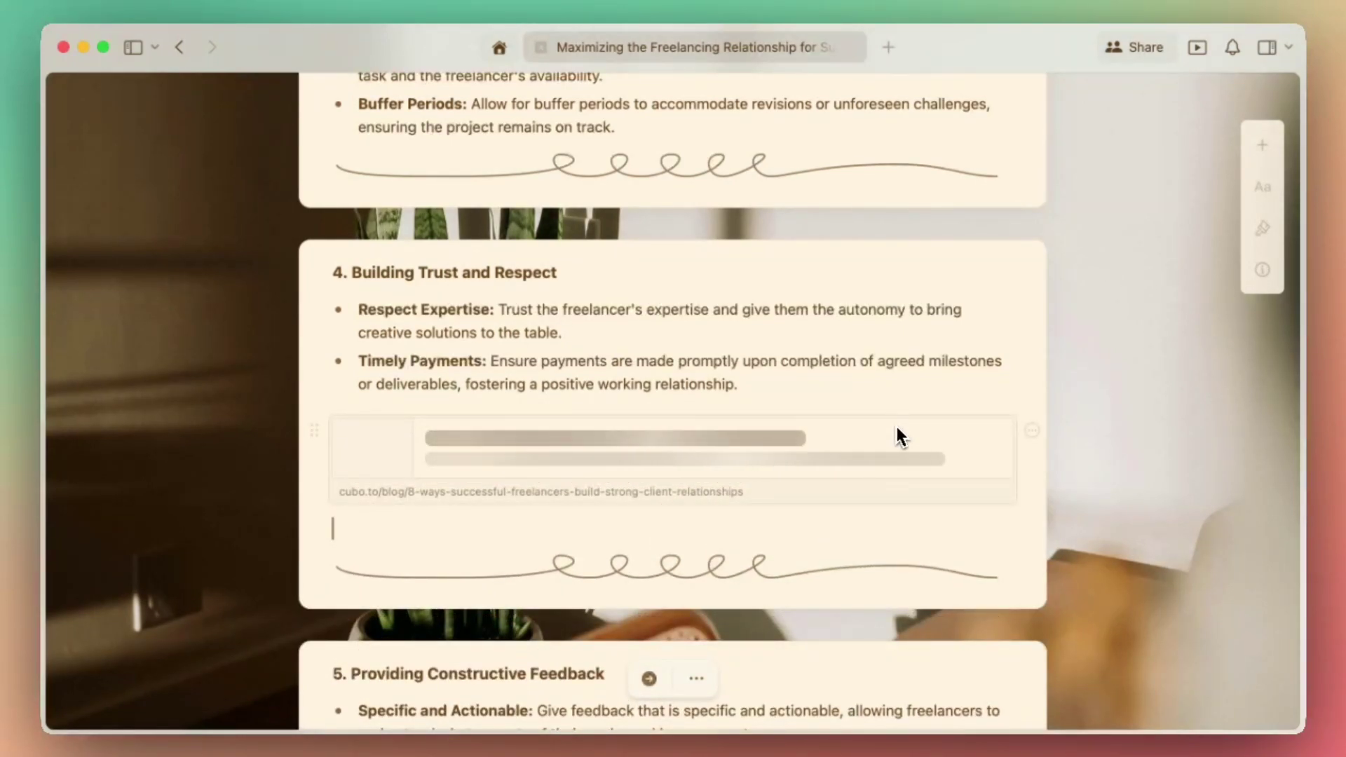
mouse_move(1038, 438)
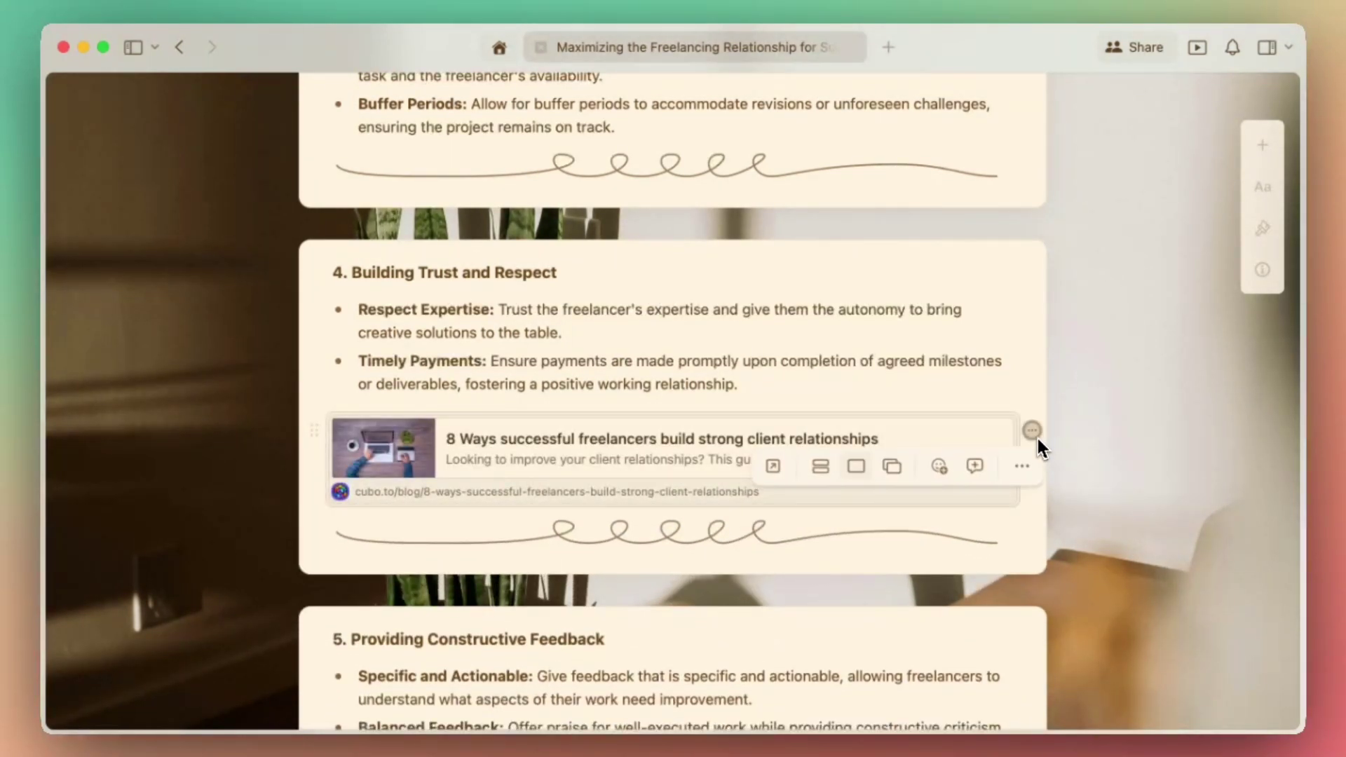
left_click(1021, 467)
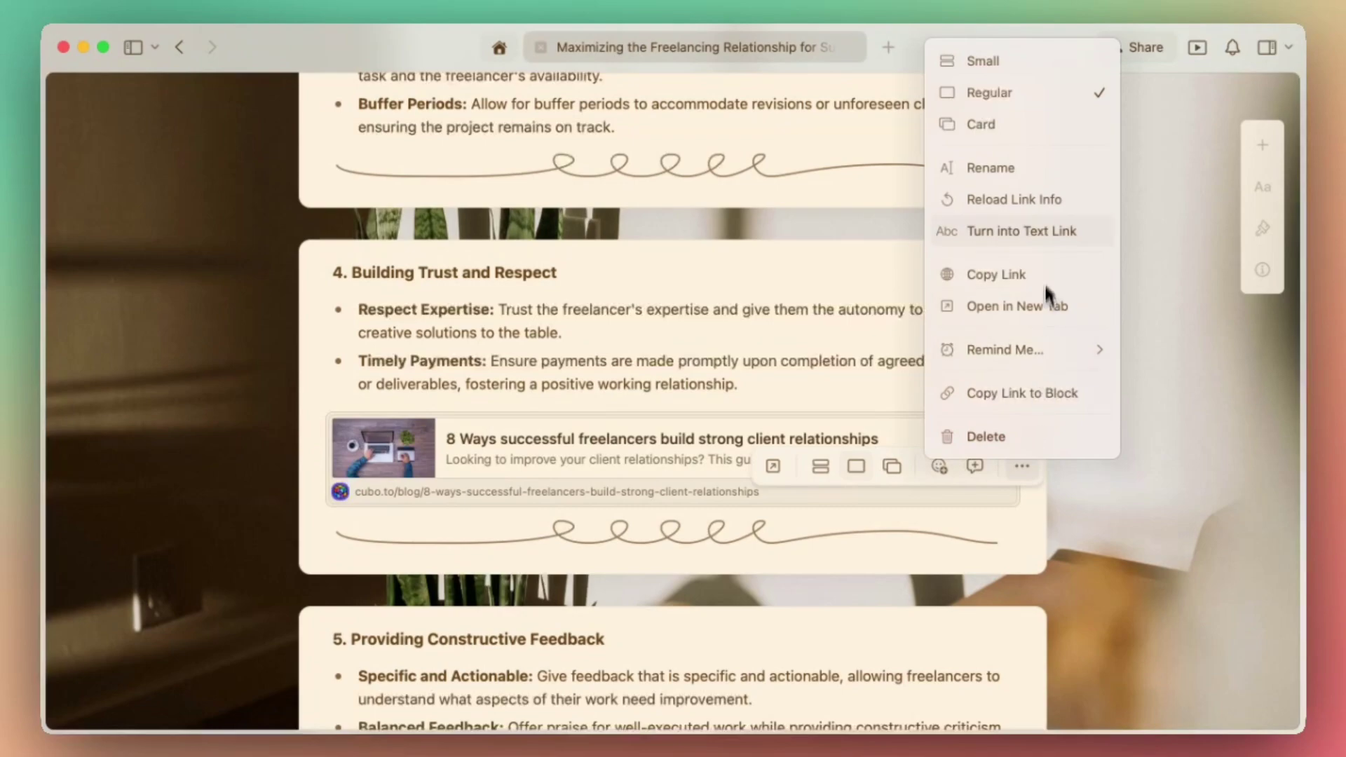
left_click(1042, 238)
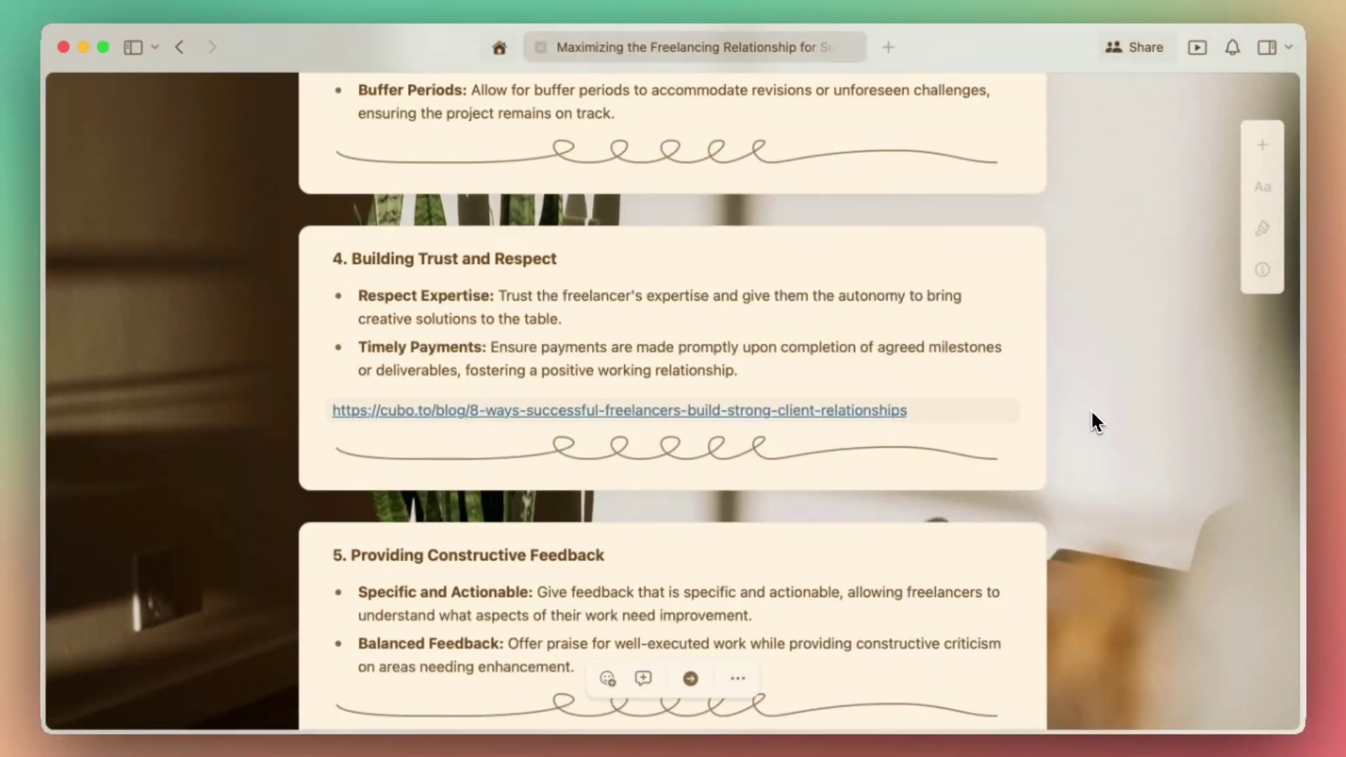
Step: Paste the client-relationships YouTube link onto section 7's empty line
scroll(1091, 413, "down", 5)
scroll(1094, 417, "down", 5)
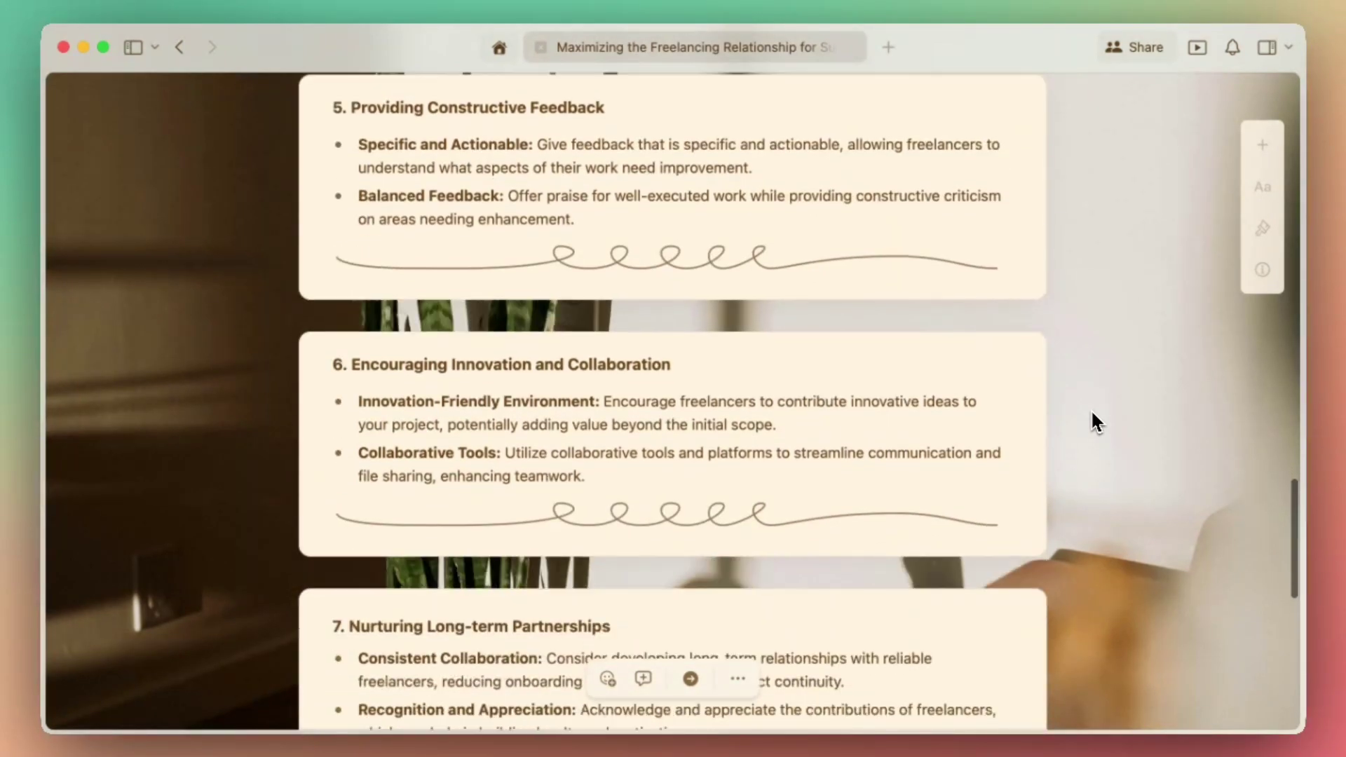
left_click(646, 391)
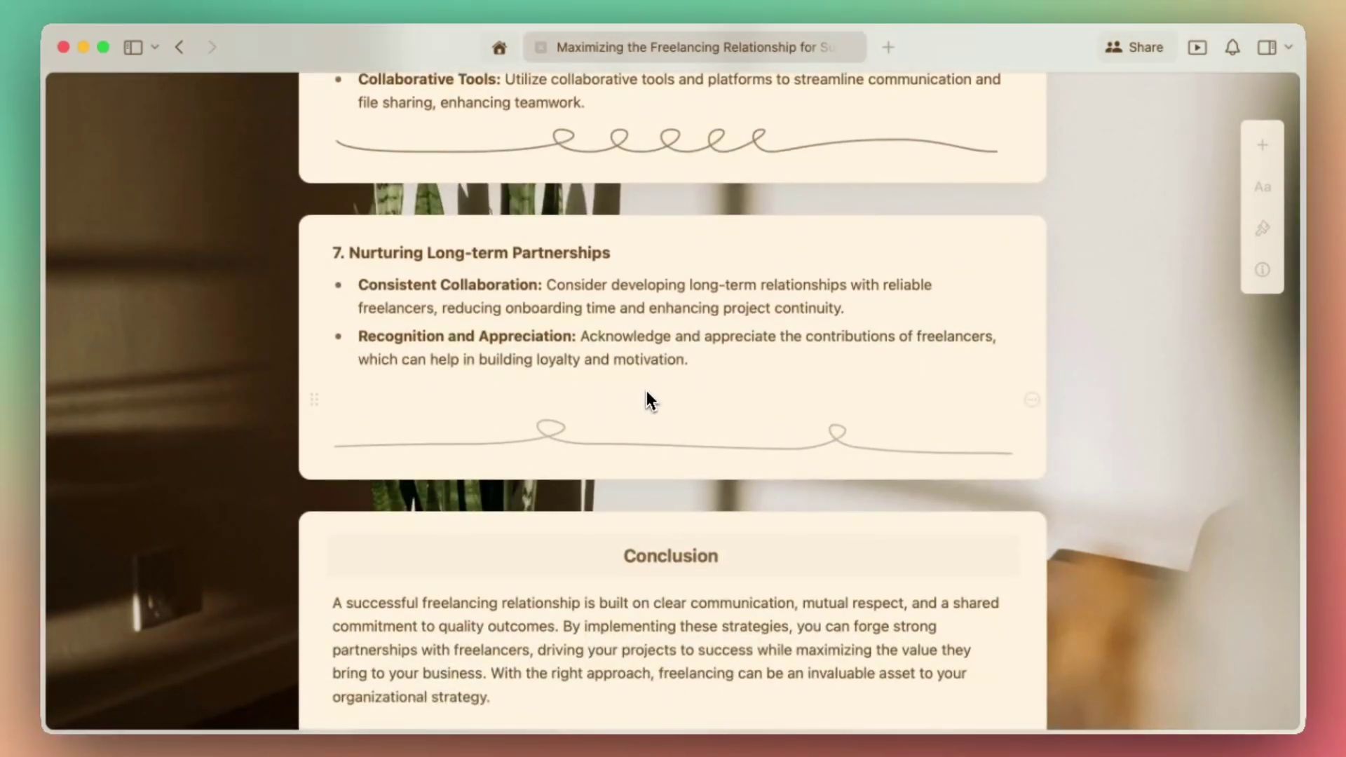
type("www.youtube.com/watch?v=ylpK5UwSxmU&t=113s")
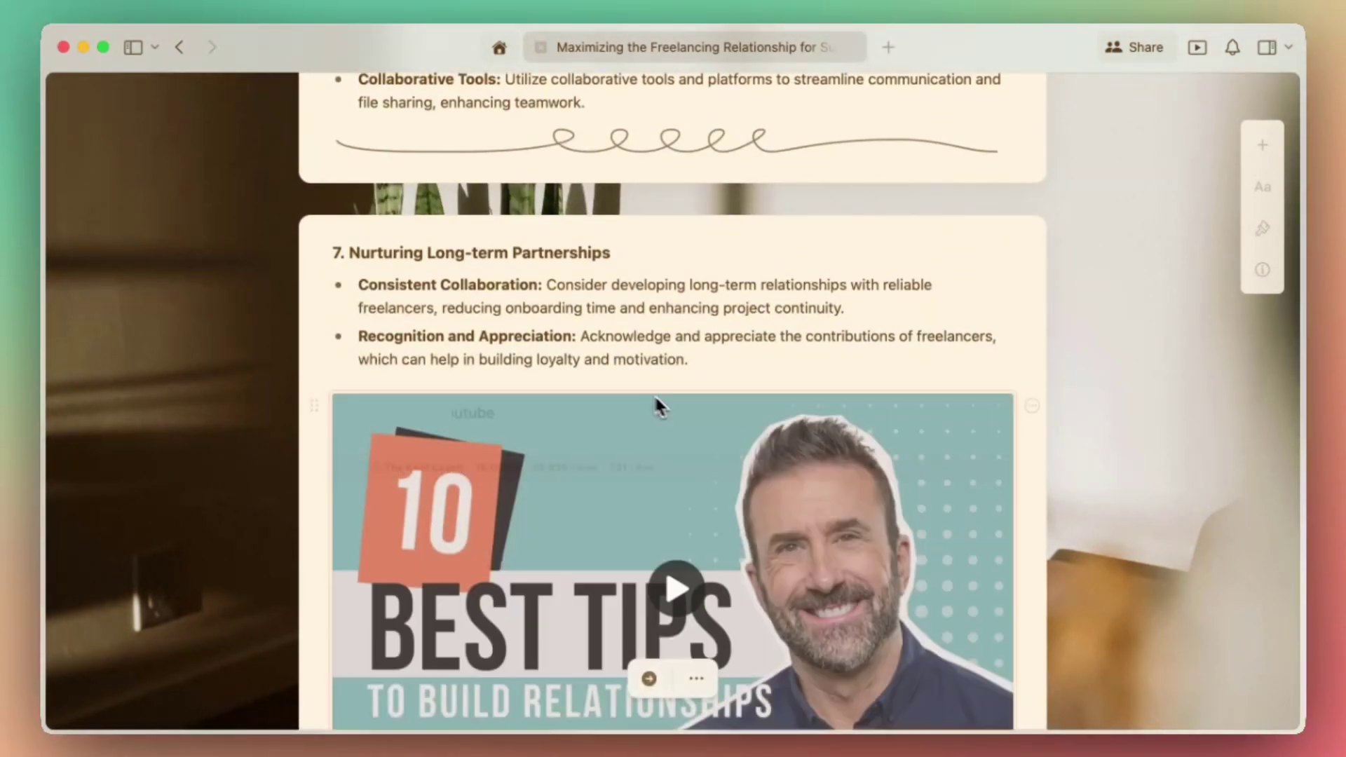
Step: Load the embedded player, play and pause the video, and dismiss the More videos overlay
scroll(1120, 514, "down", 2)
scroll(1118, 503, "down", 1)
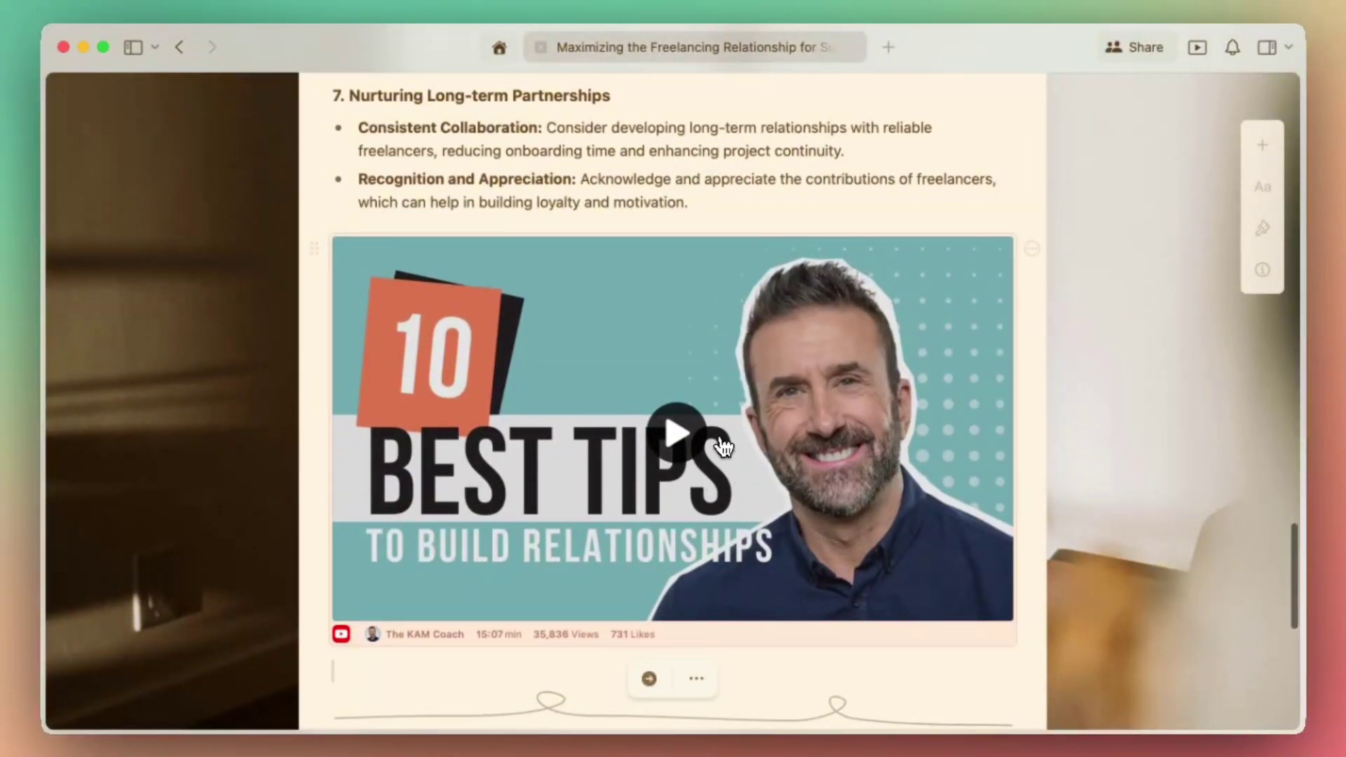
scroll(687, 445, "down", 1)
left_click(688, 446)
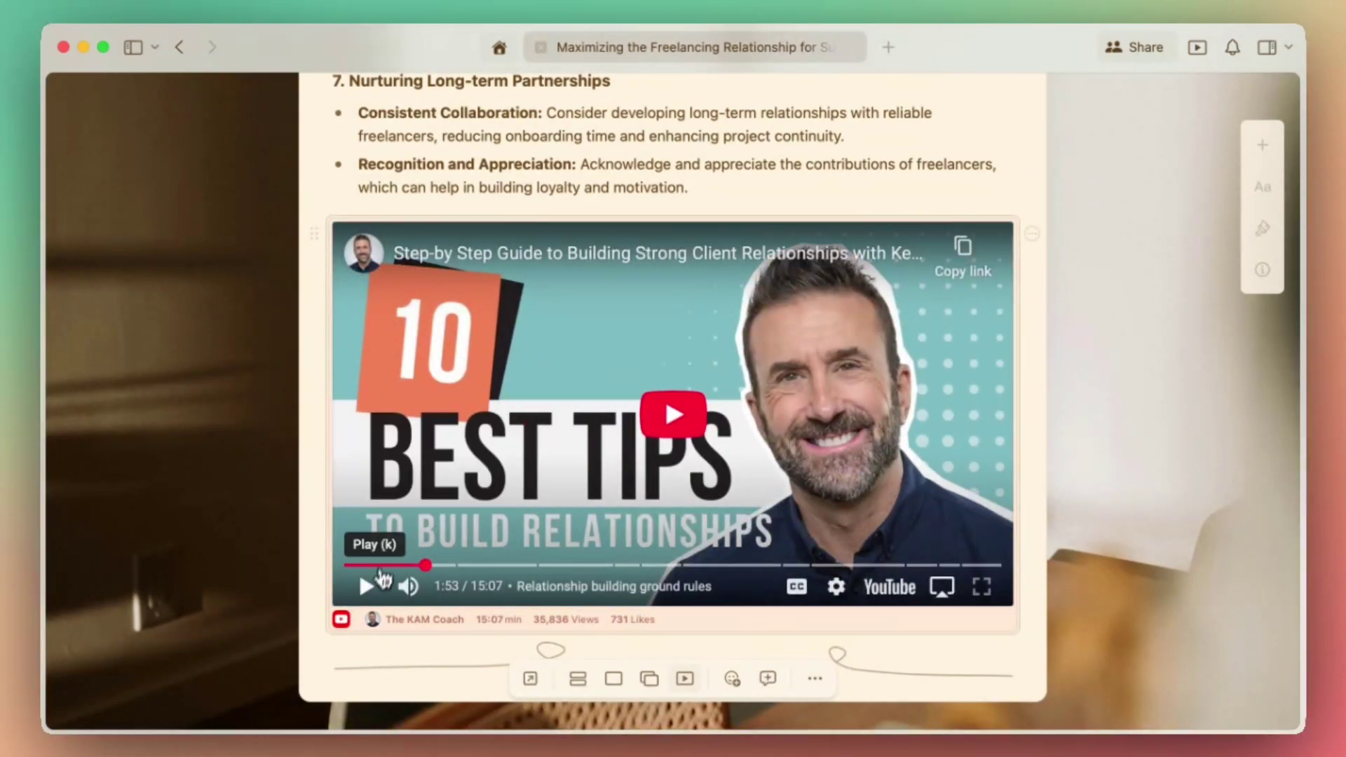
left_click(373, 591)
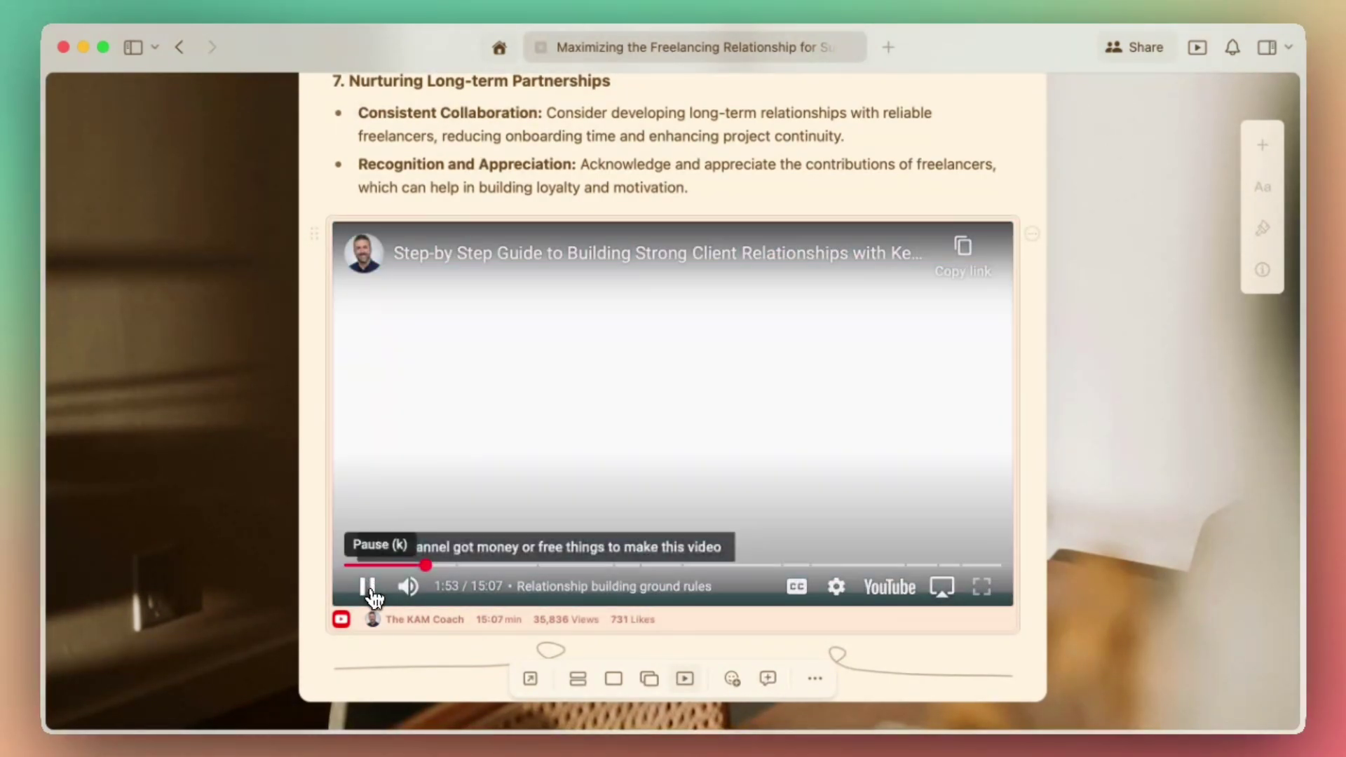
left_click(368, 589)
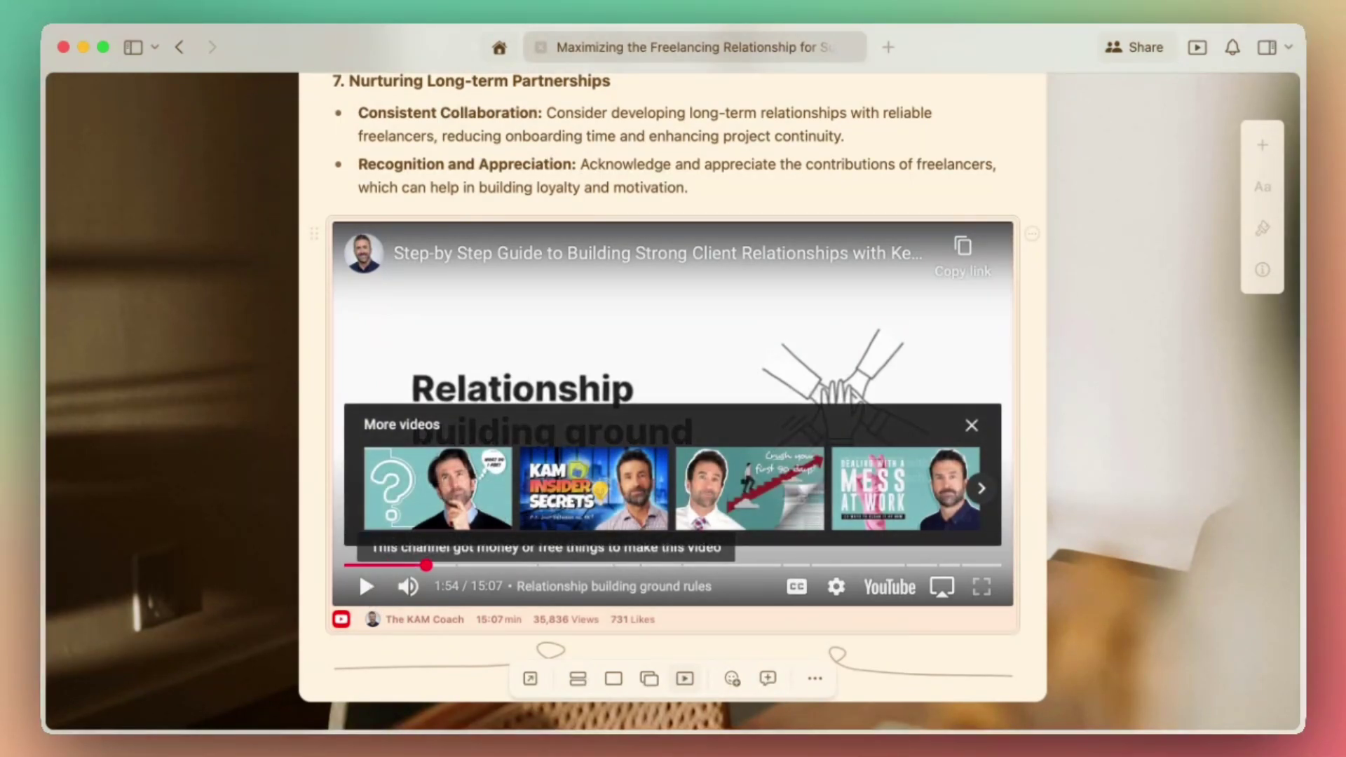
left_click(974, 426)
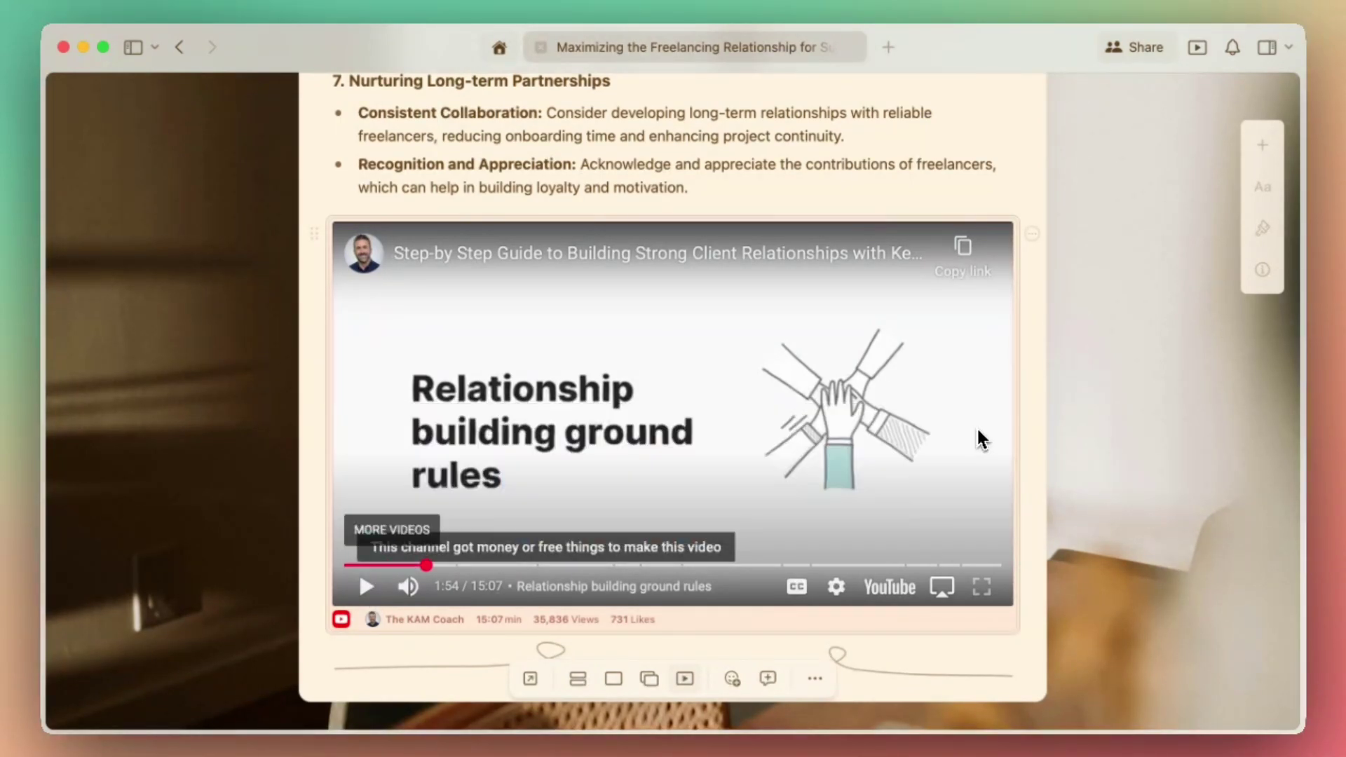
Step: Try the Card and Bookmark layouts for the video block, then return to the embedded player view
left_click(1030, 243)
left_click(855, 268)
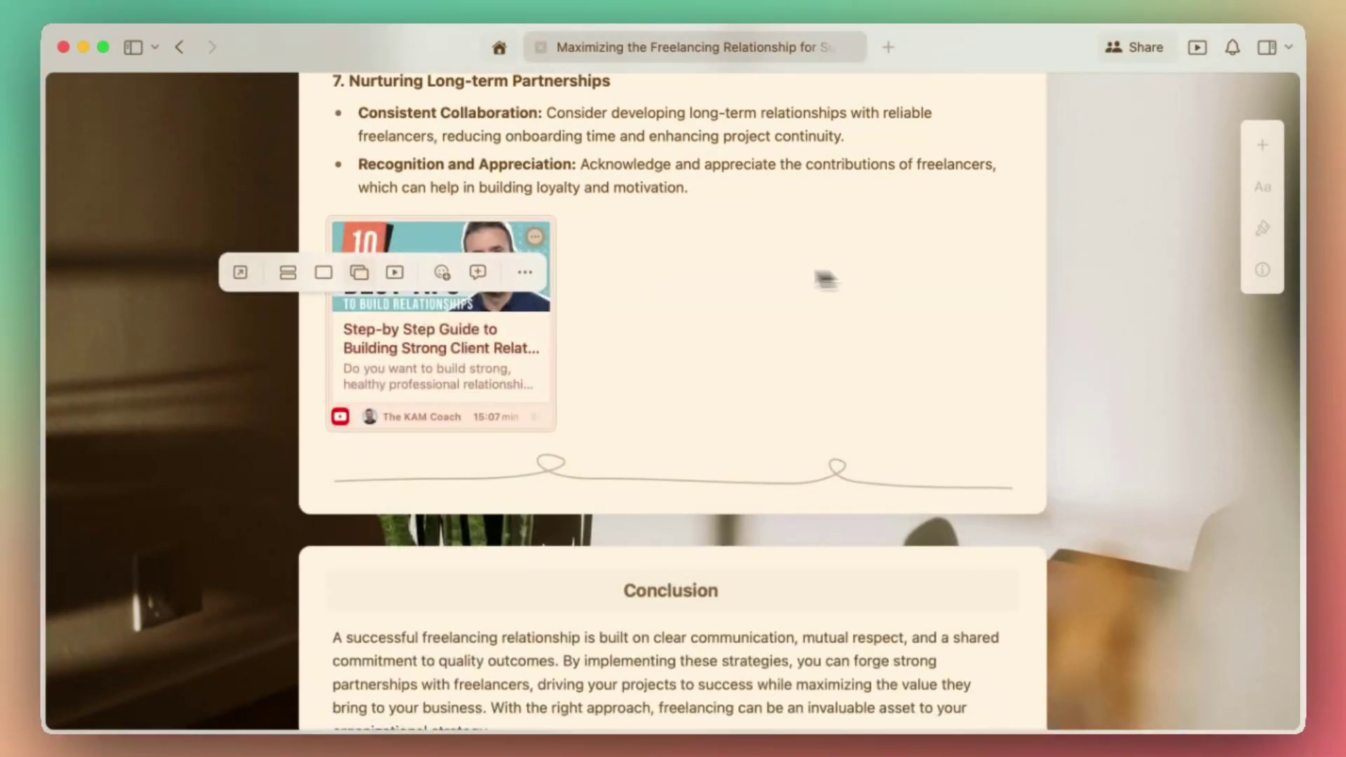
left_click(324, 272)
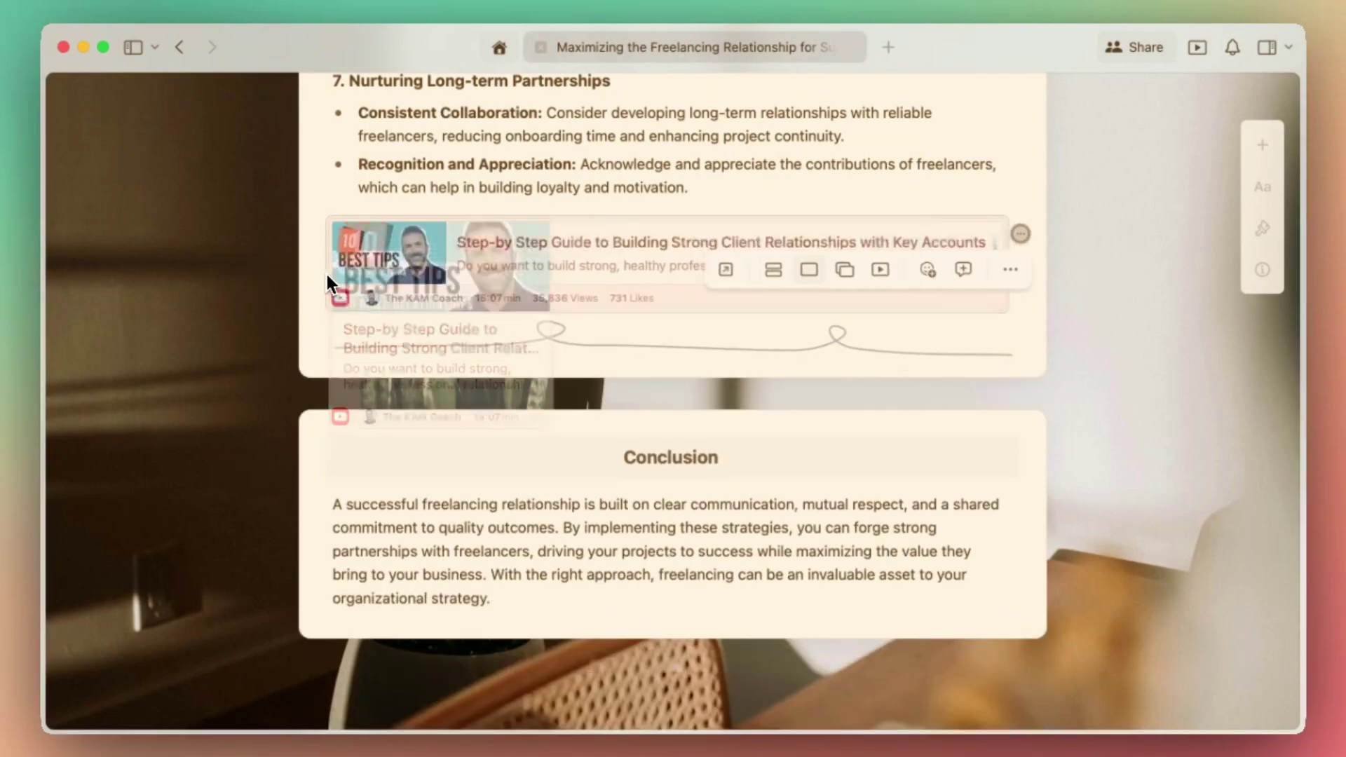
left_click(893, 270)
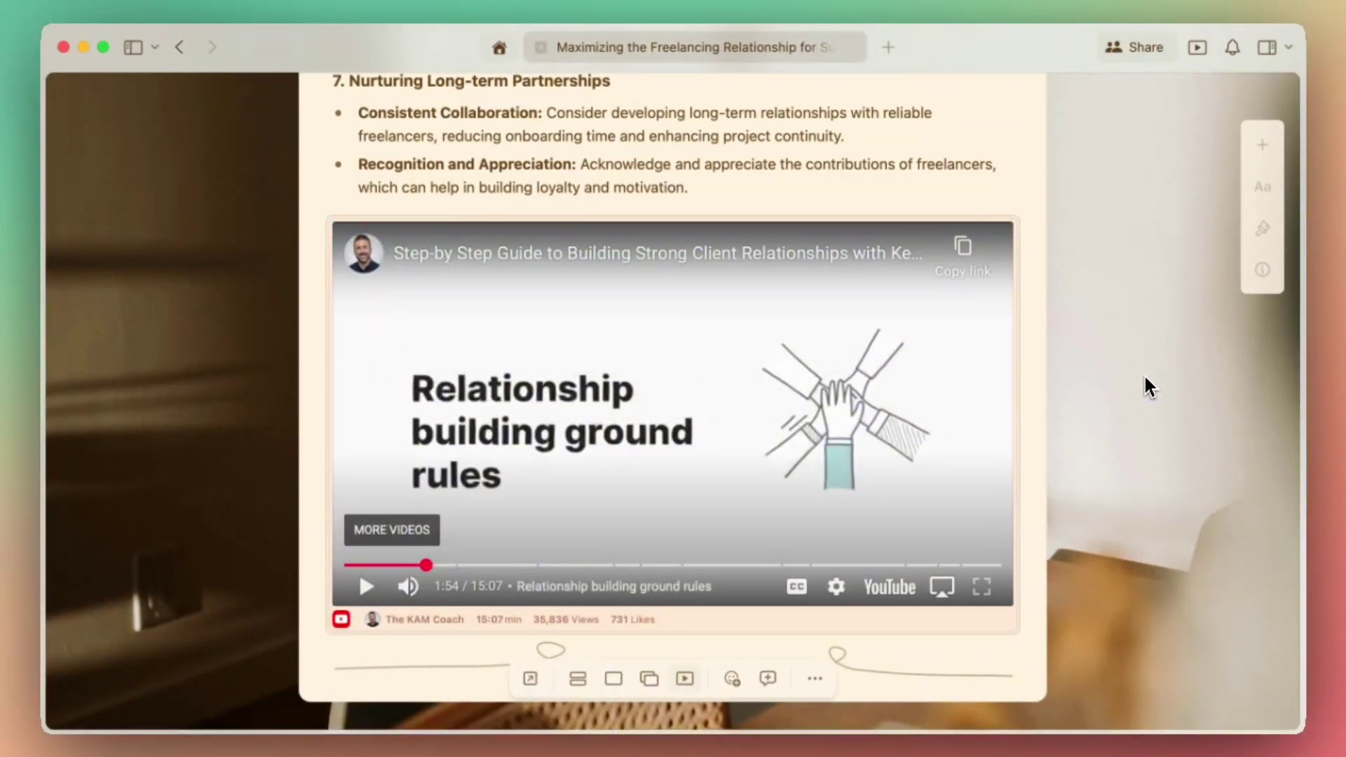
scroll(1145, 379, "down", 4)
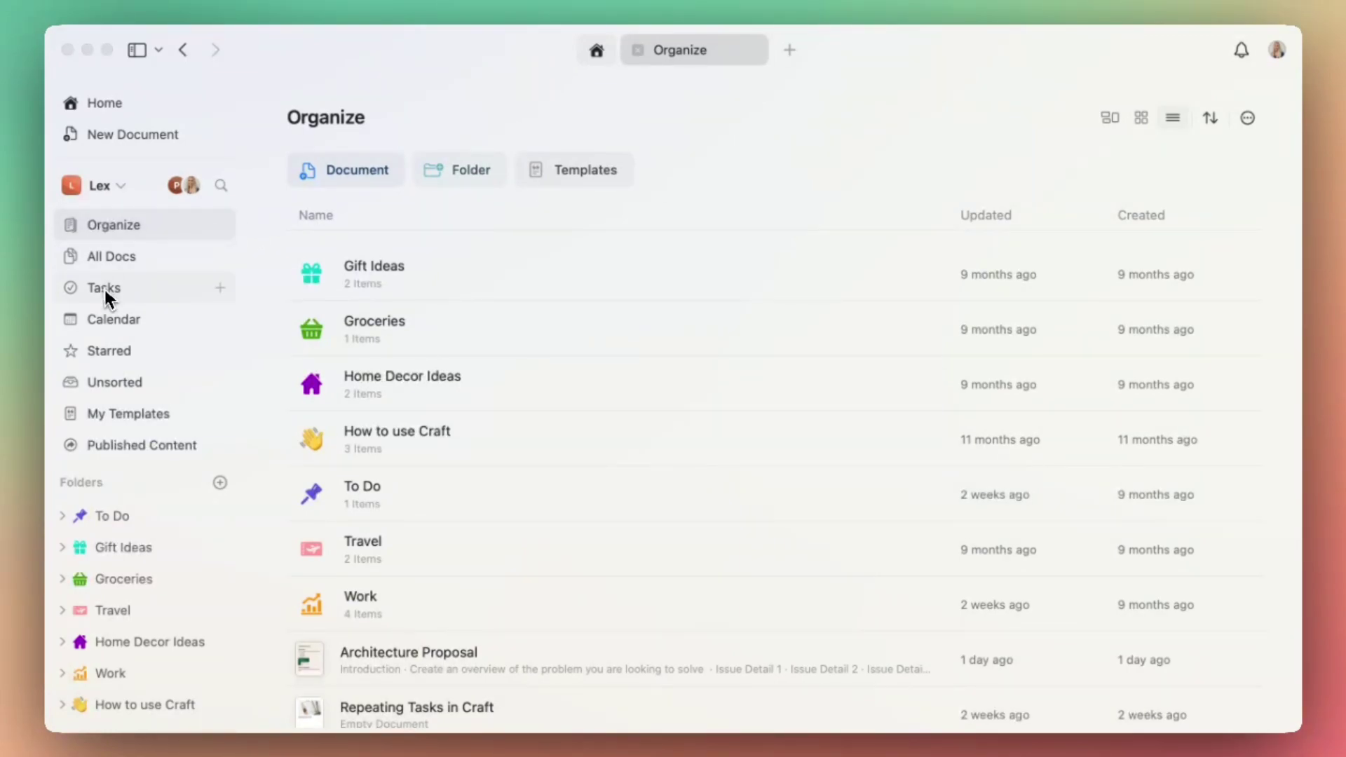
Step: Switch to the Calendar page from the Craft sidebar
left_click(113, 317)
left_click(114, 319)
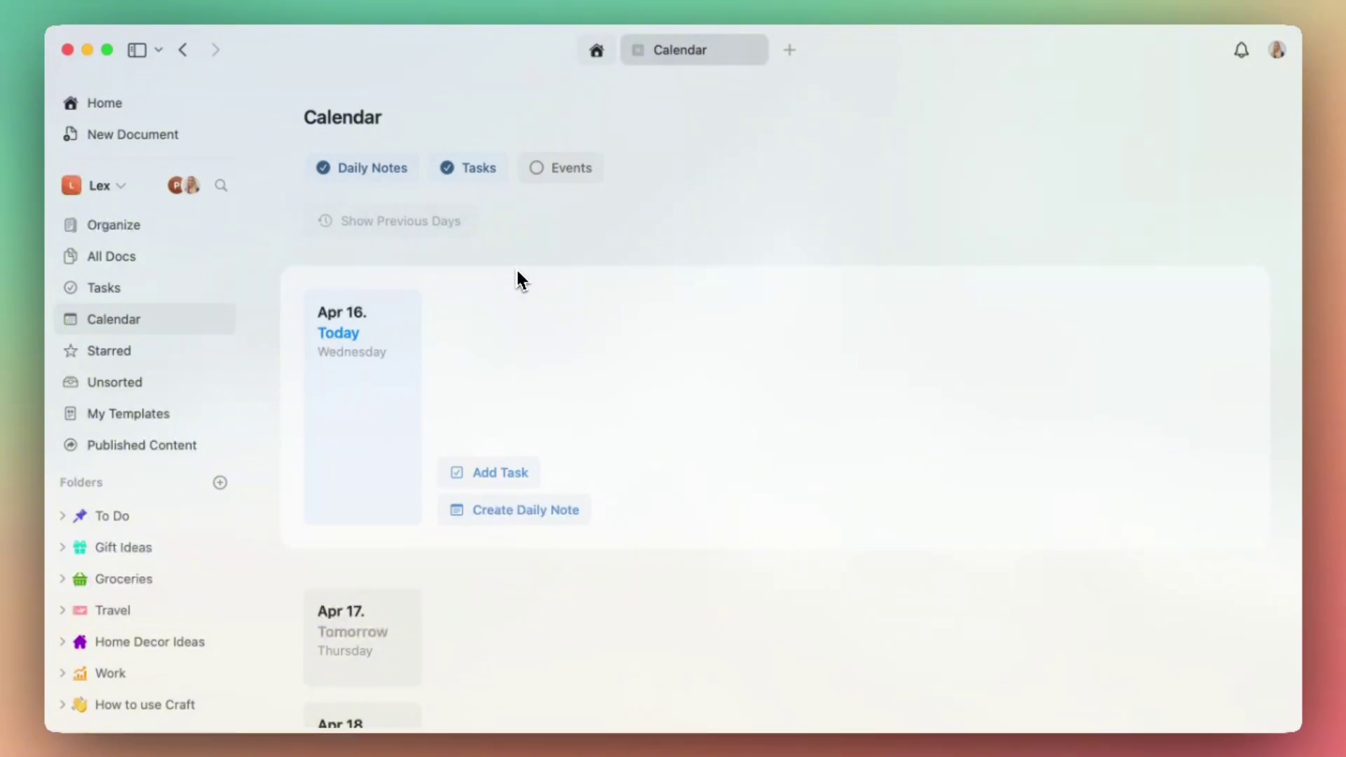
Step: Create the Apr 16 daily note and run /templ to choose Insert from Template
left_click(492, 515)
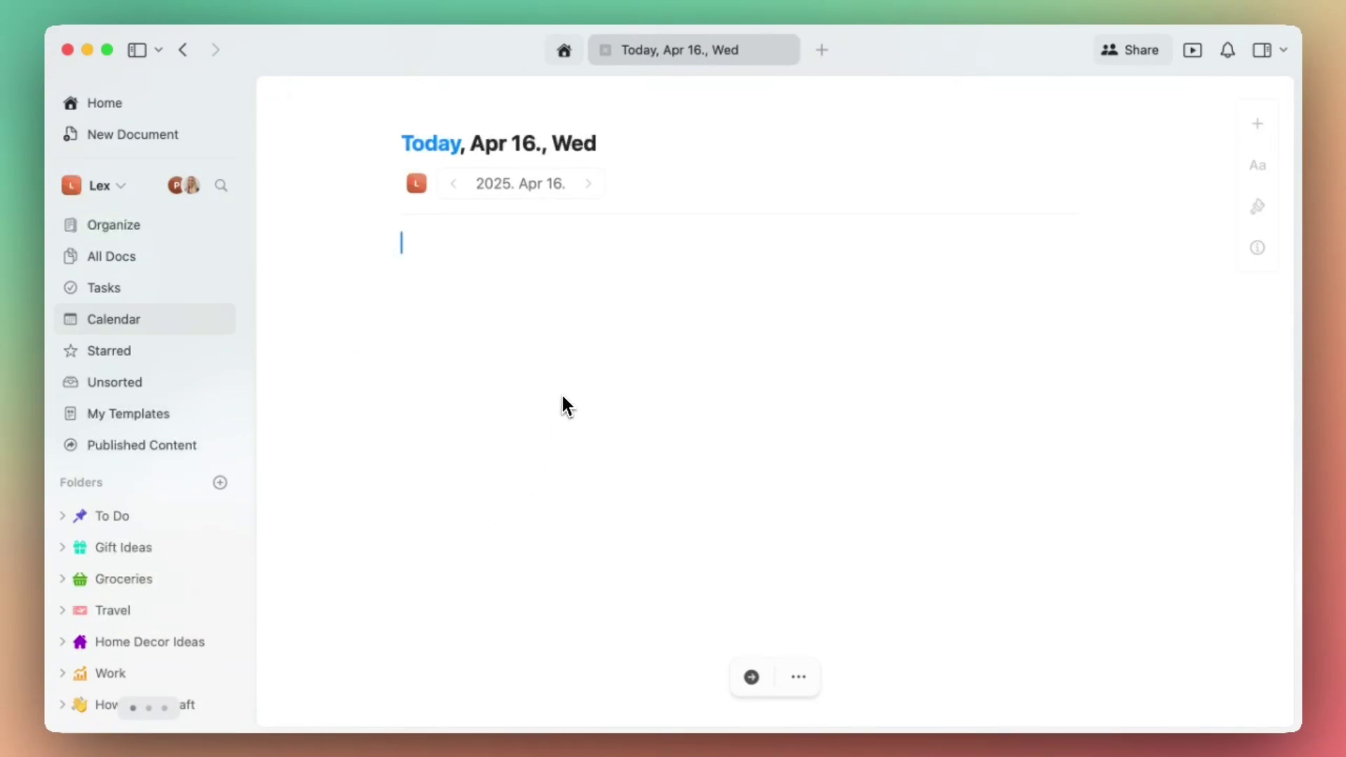
type("/")
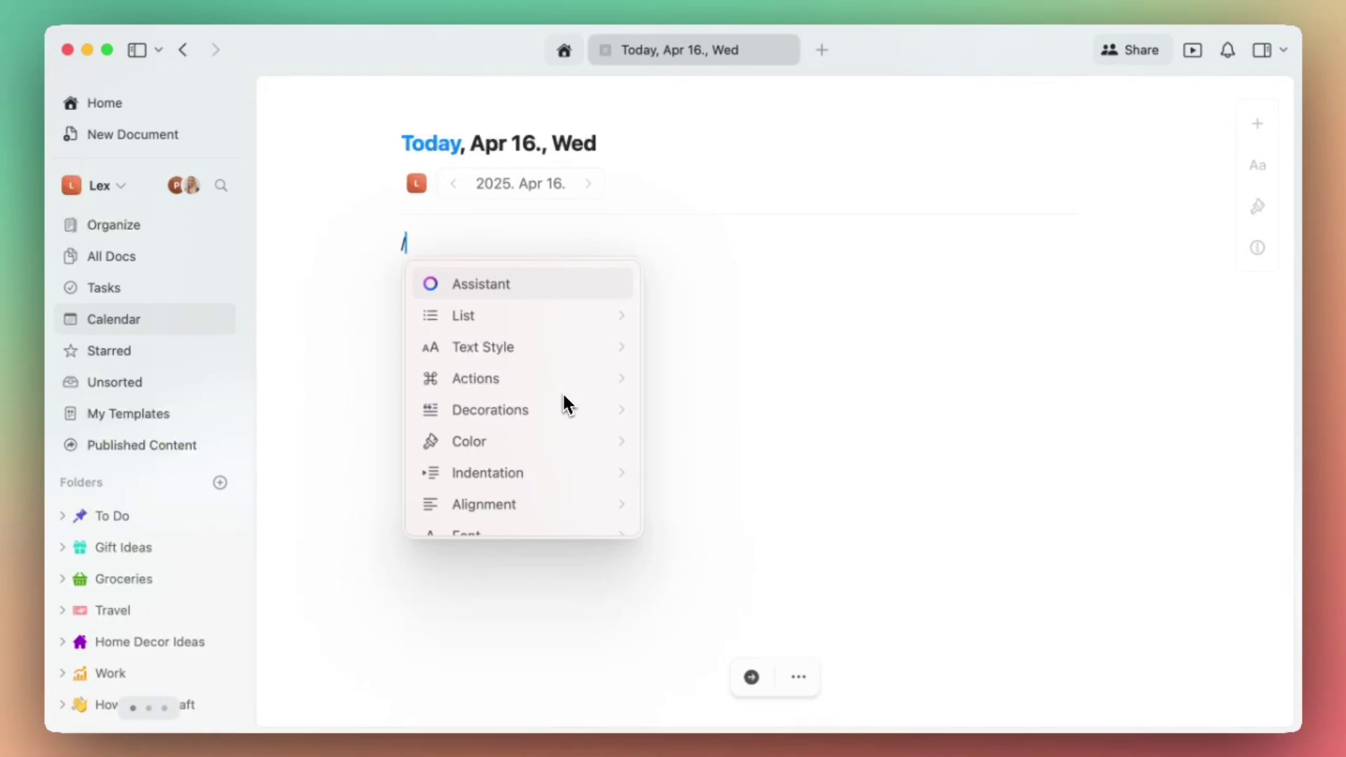
type("templ")
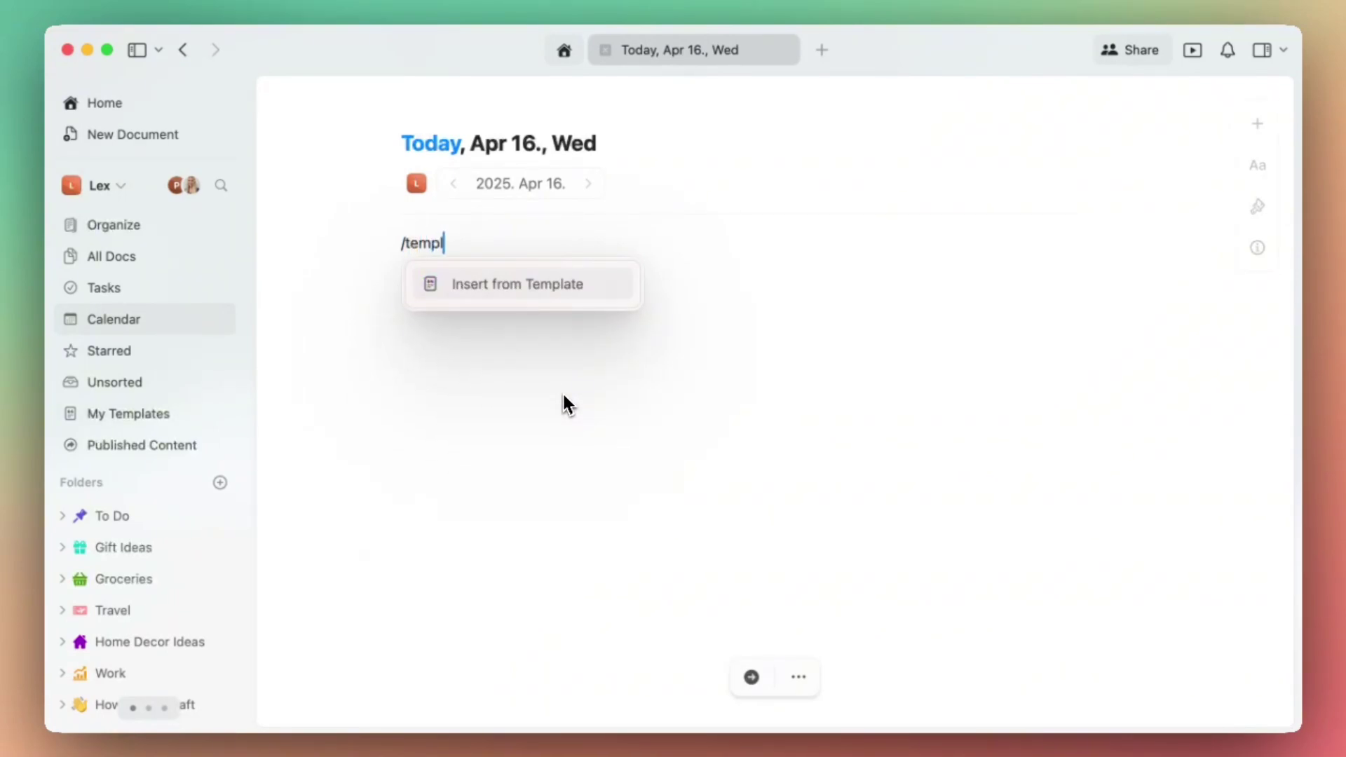
left_click(543, 285)
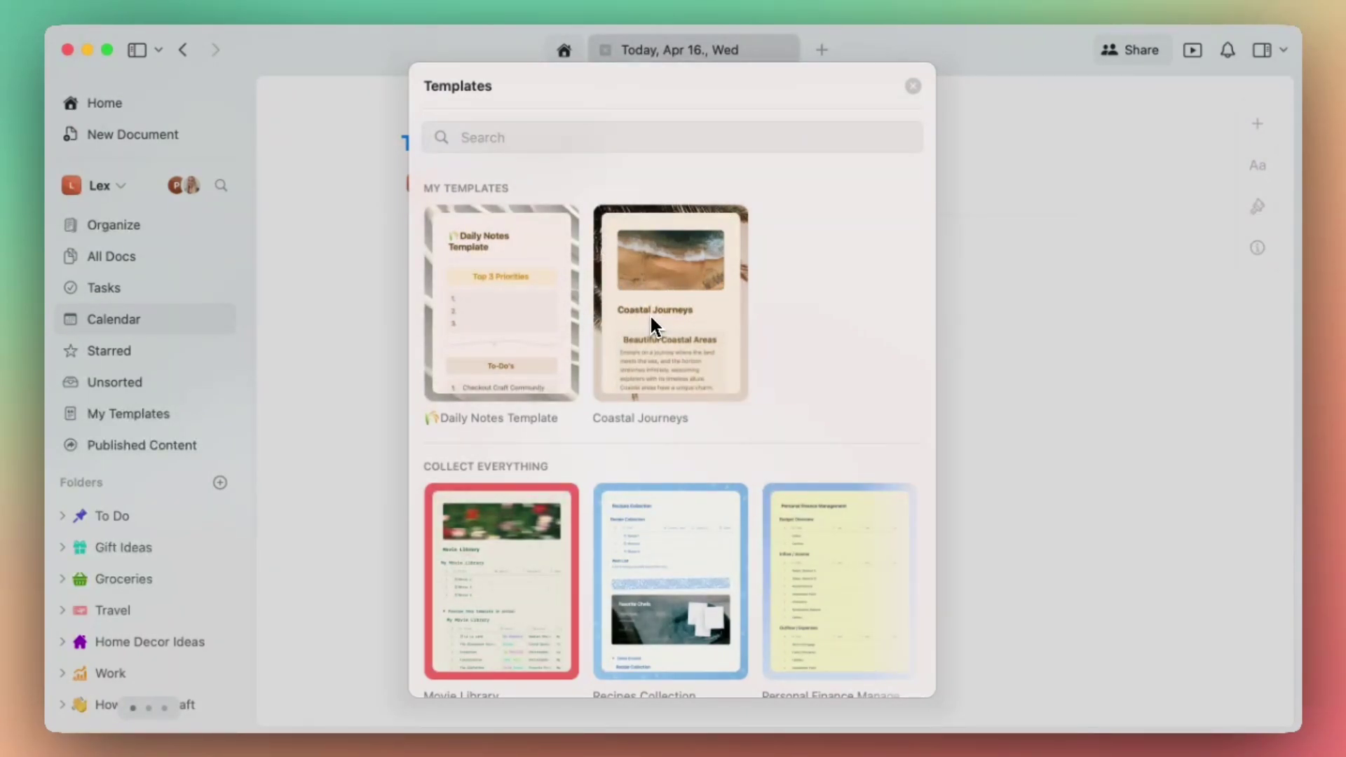
Step: Preview and apply the Daily Notes Template, adding Top 3 Priorities, To-Do's and reflection prompts
scroll(650, 313, "down", 5)
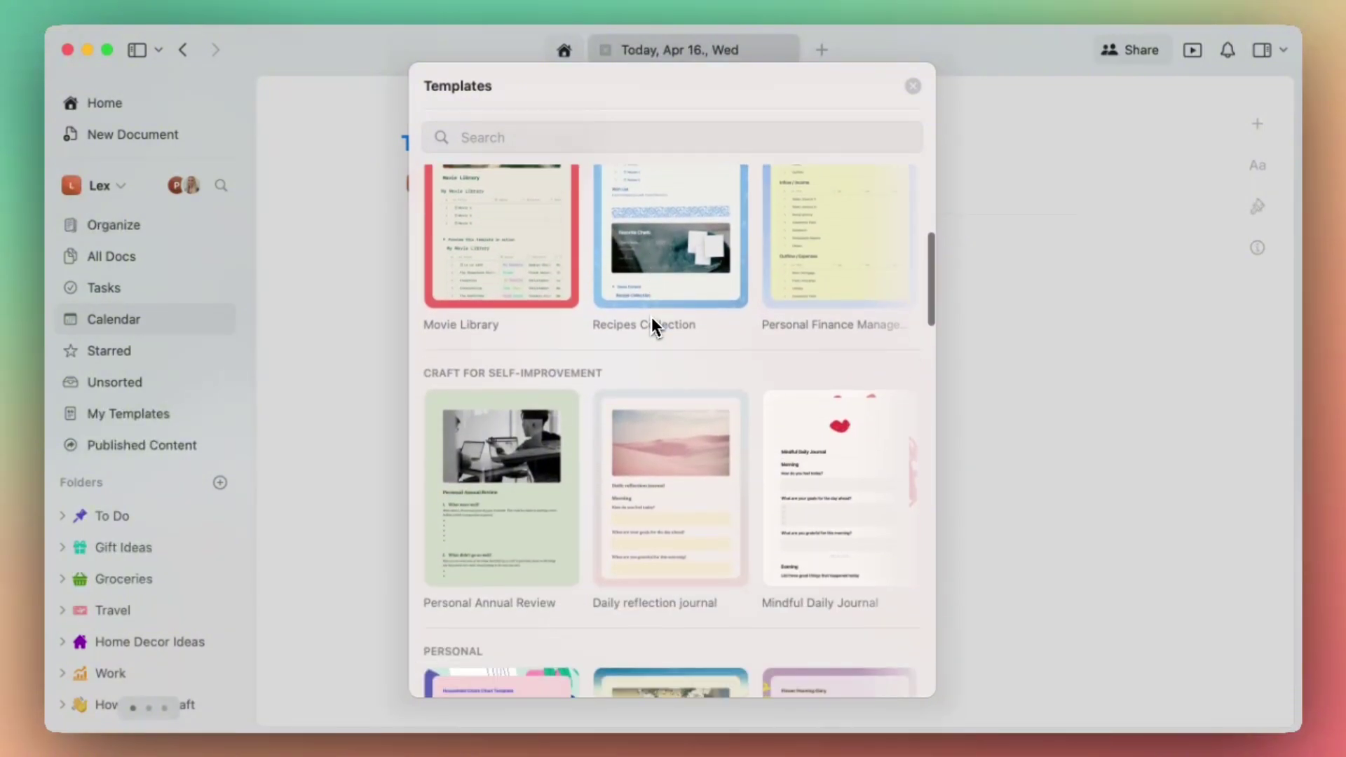
scroll(651, 317, "down", 7)
scroll(651, 317, "up", 5)
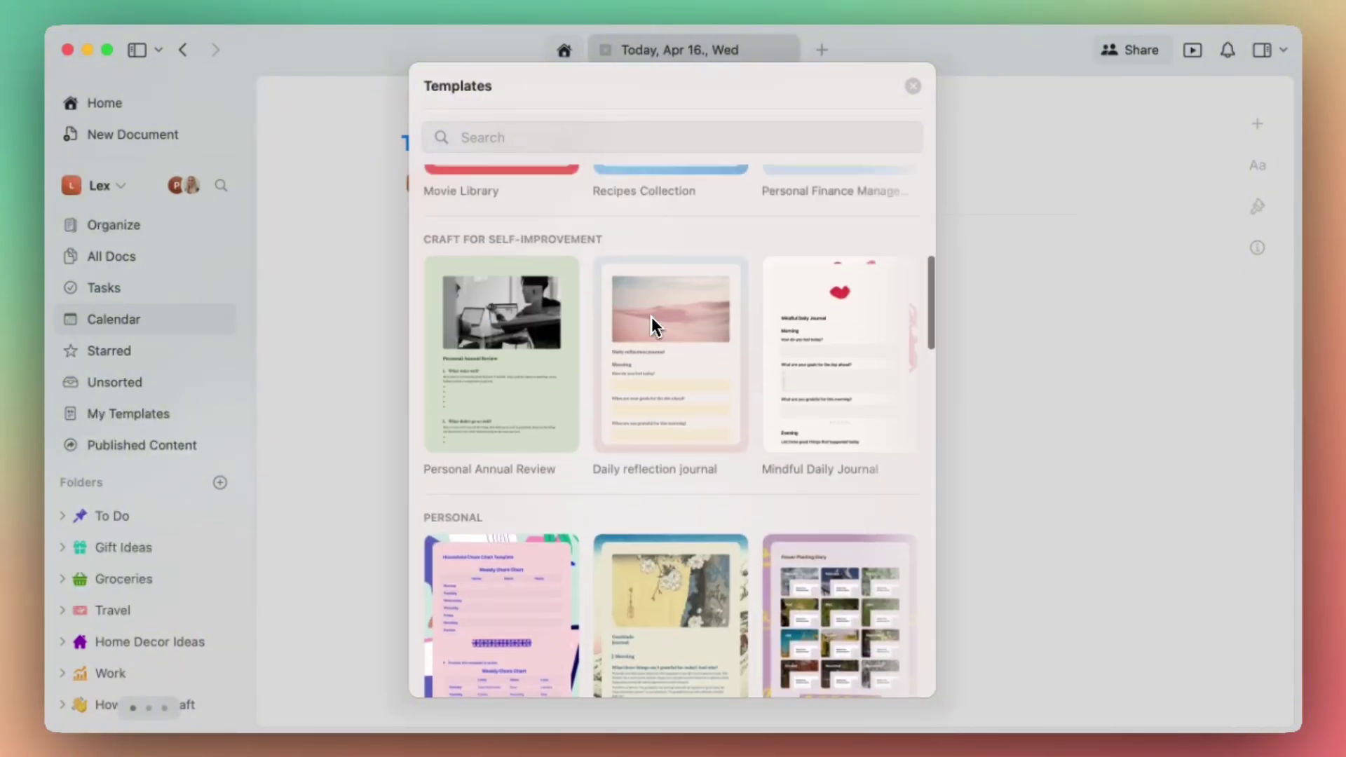
scroll(651, 317, "up", 7)
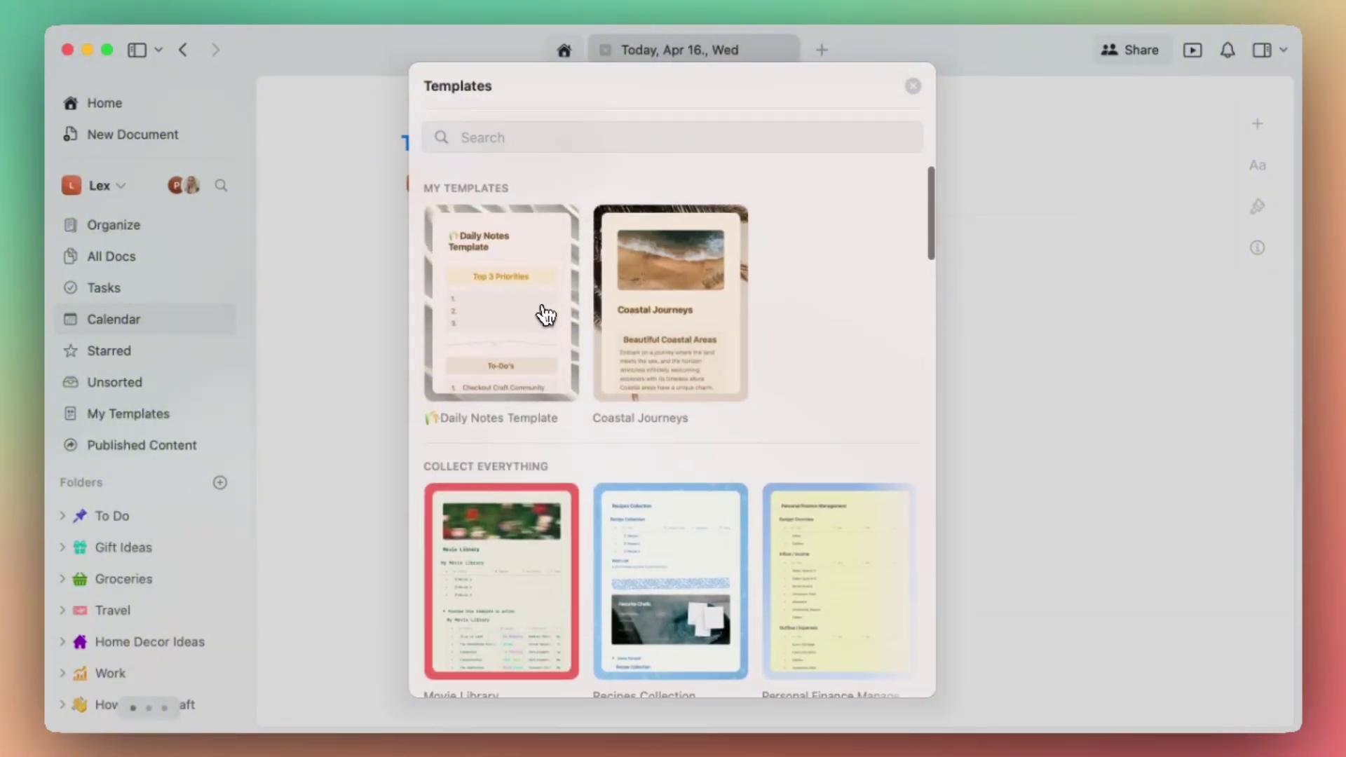
left_click(525, 315)
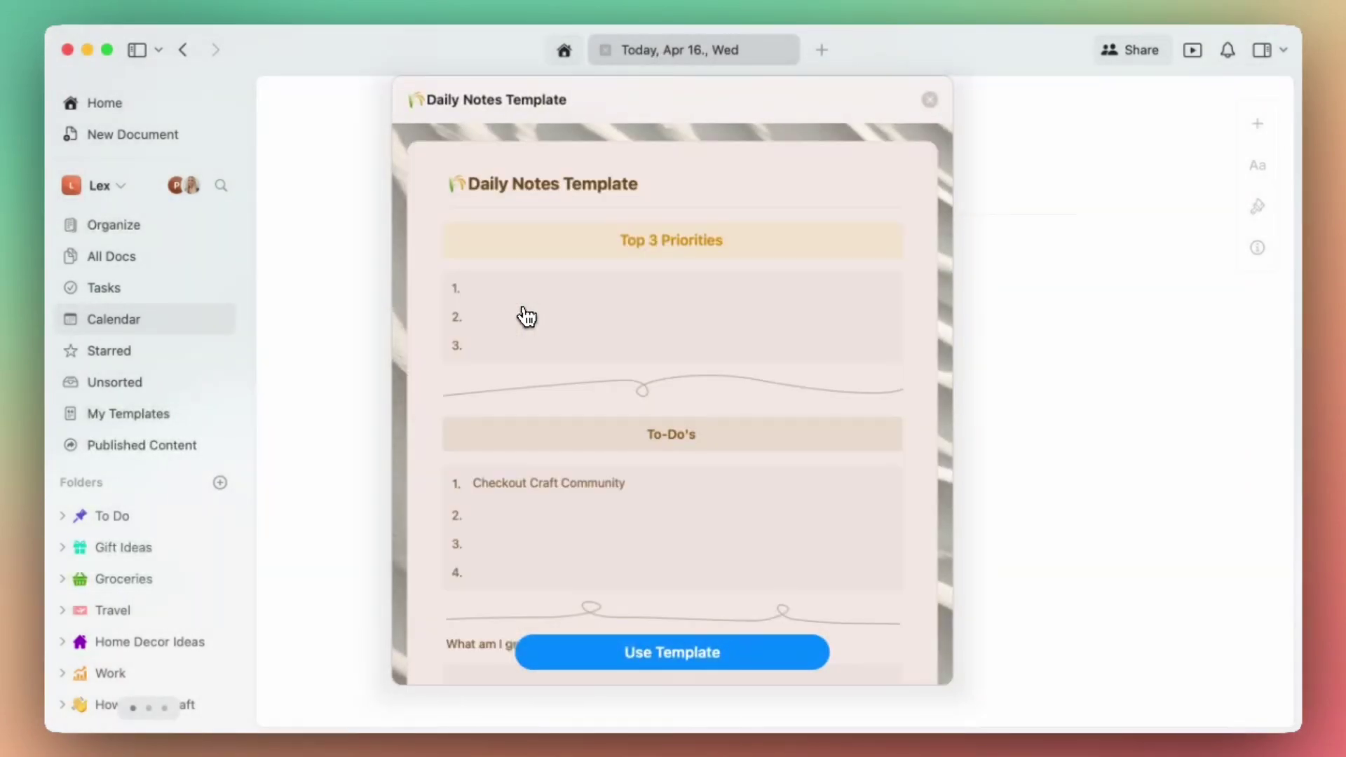
scroll(561, 421, "down", 1)
left_click(721, 665)
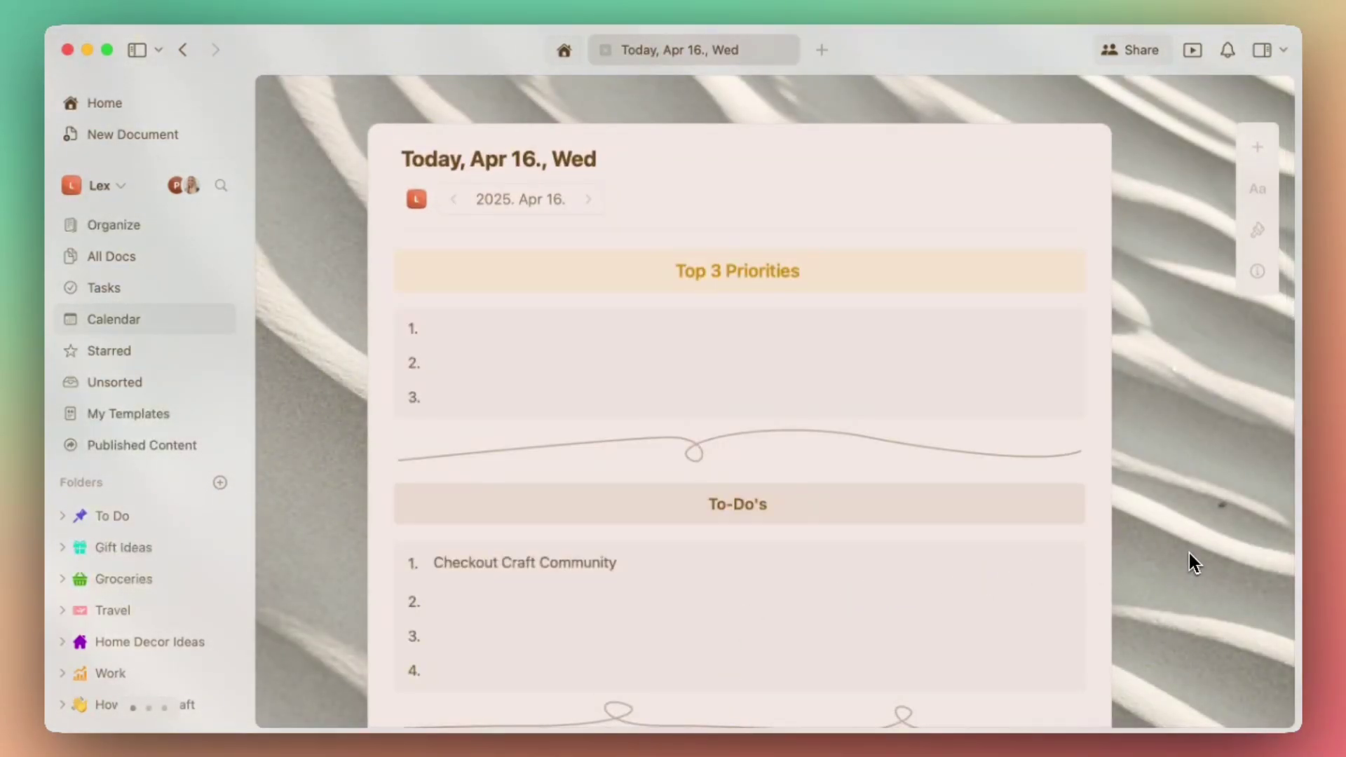
scroll(1189, 555, "down", 10)
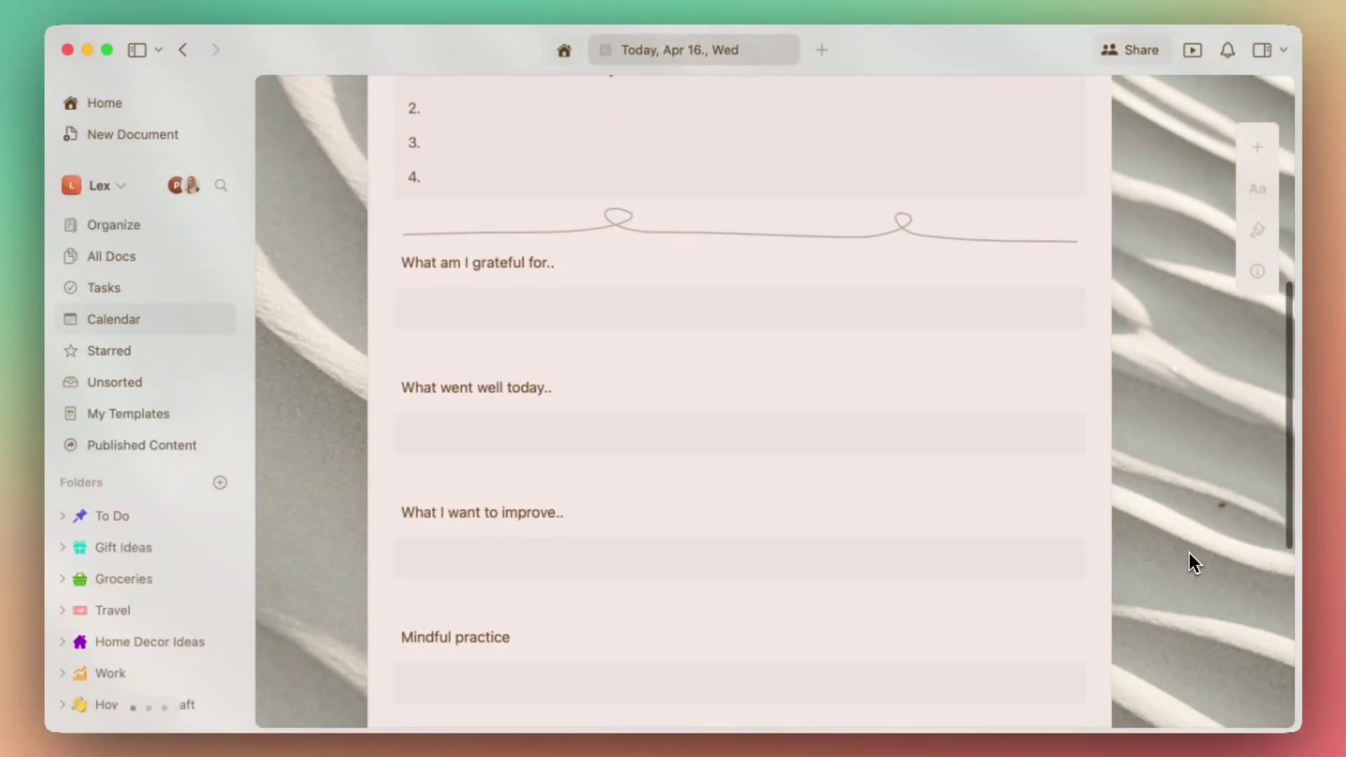
scroll(1190, 553, "up", 10)
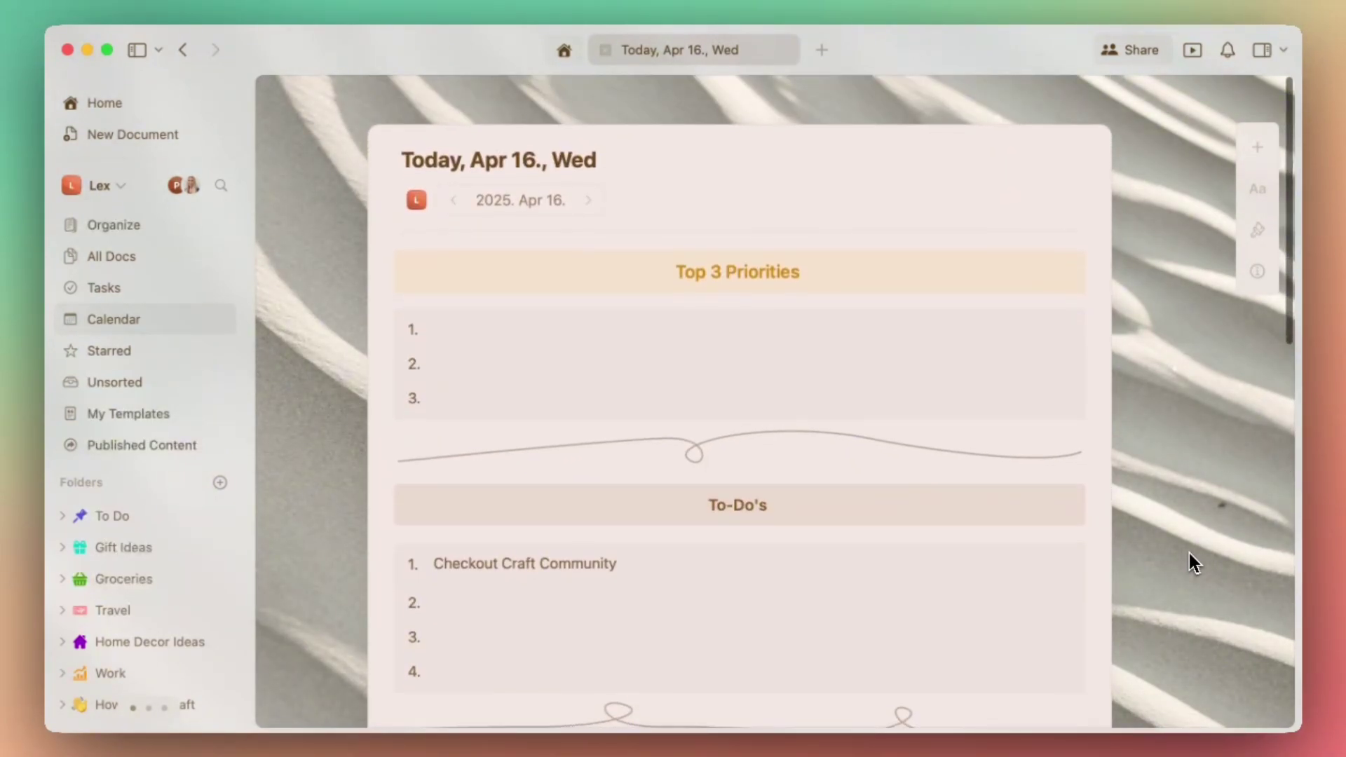